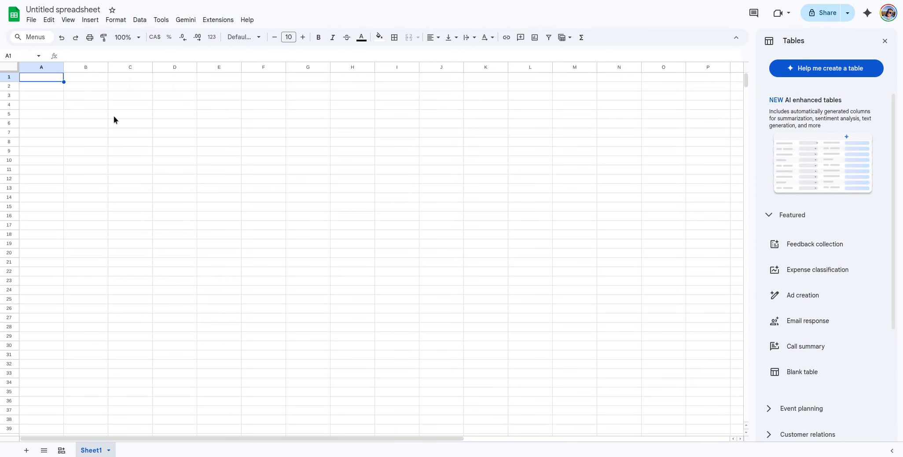
Step: Select cell C5, close the Tables templates panel and bring up the Gemini side panel
left_click(129, 116)
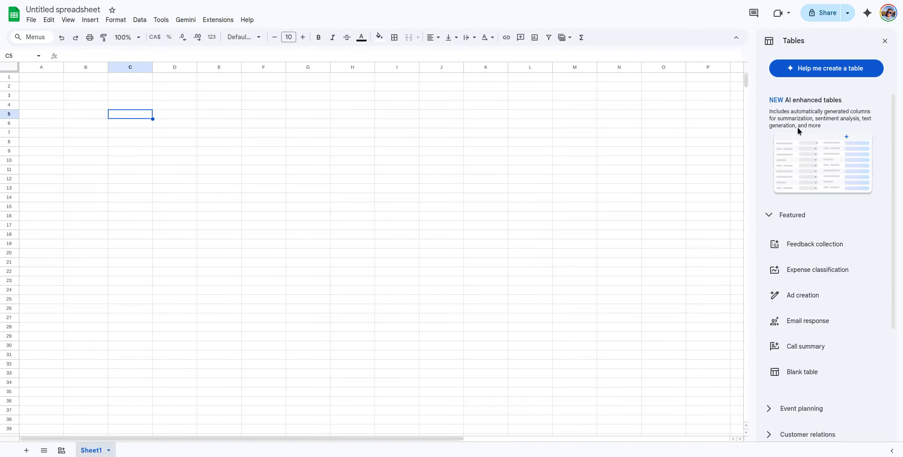
left_click(885, 40)
left_click(867, 13)
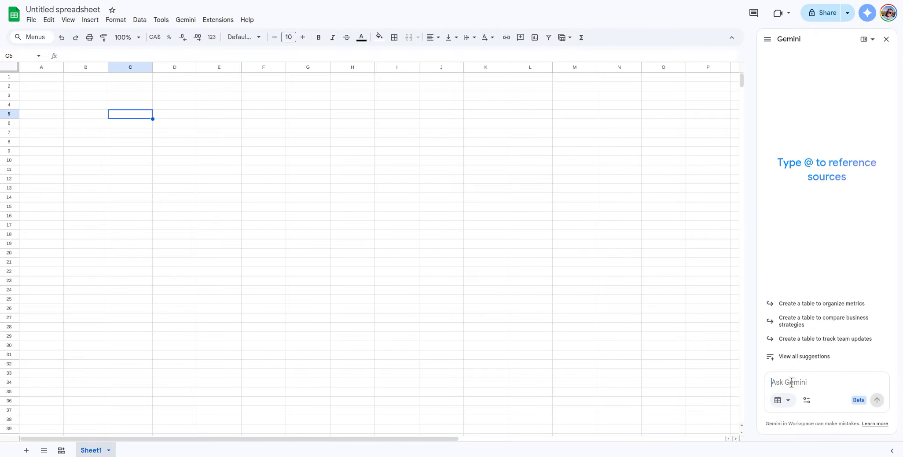
Step: Ask Gemini for a random 25-name contact table with names, city, province, country, contact details, hobbies and comments
key("ctrl+Home")
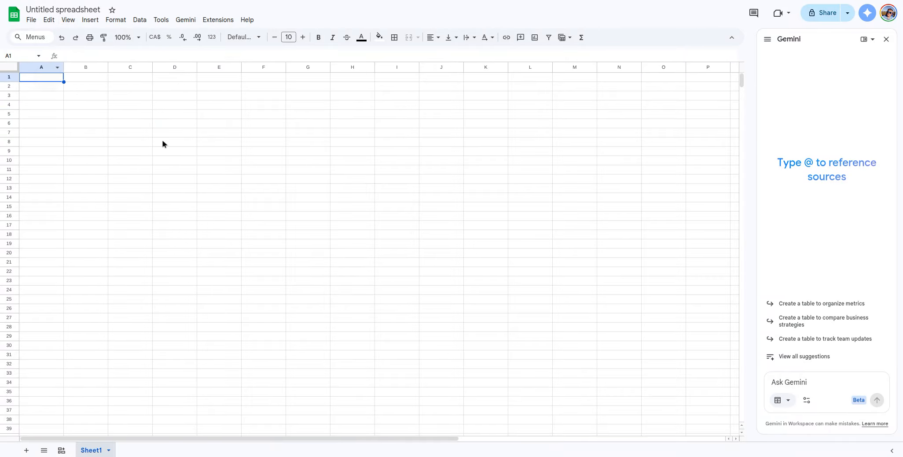
type("create me a random c")
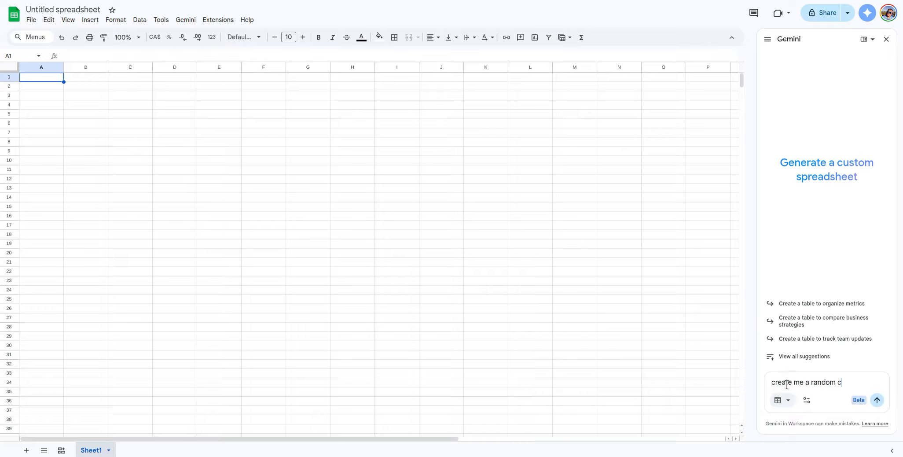
type("ontact data")
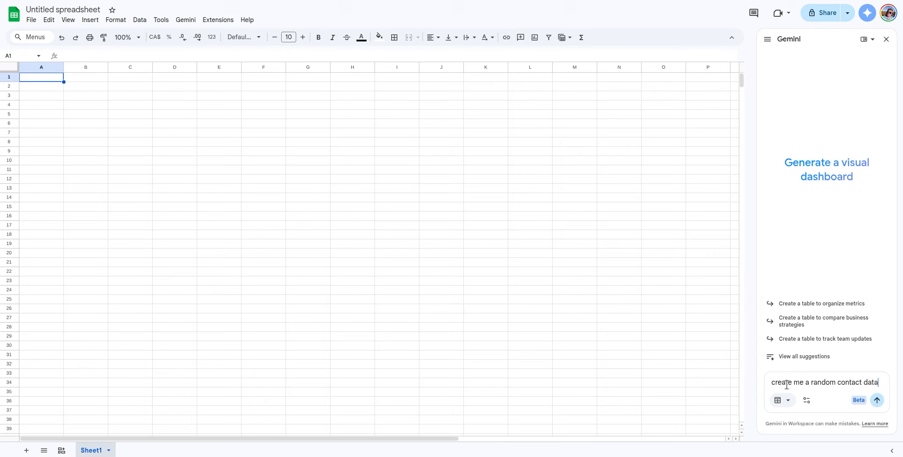
type("base table")
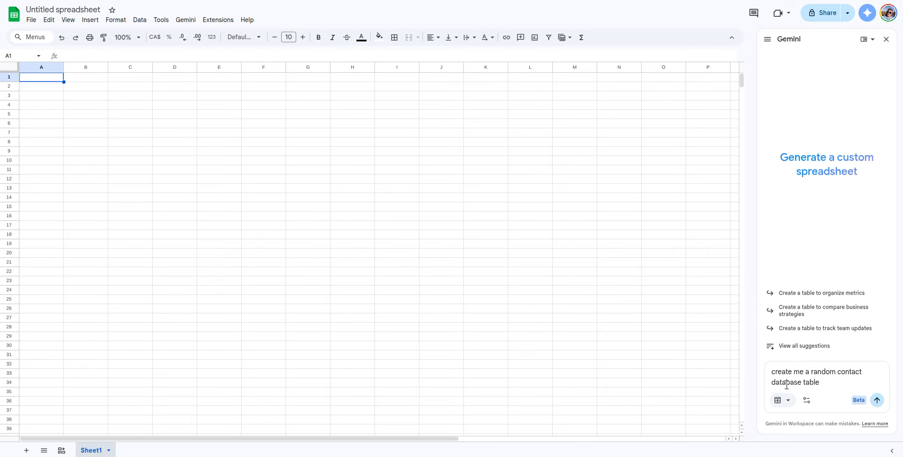
type(", ")
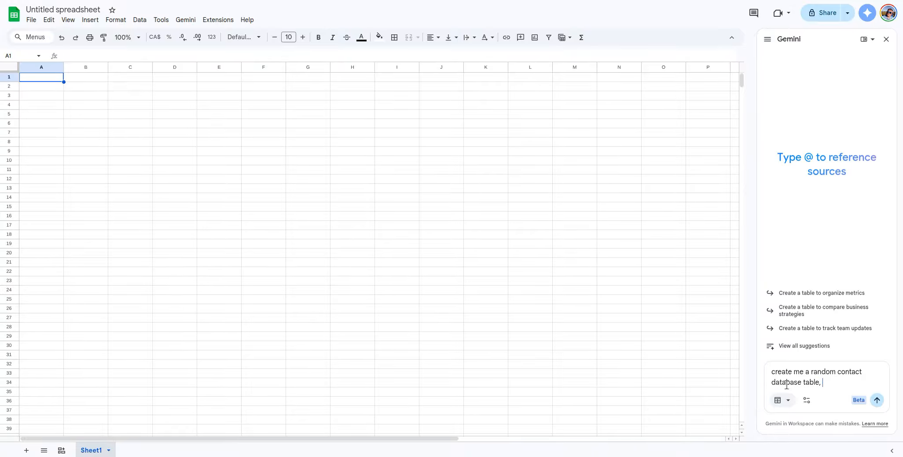
type("it should have first ")
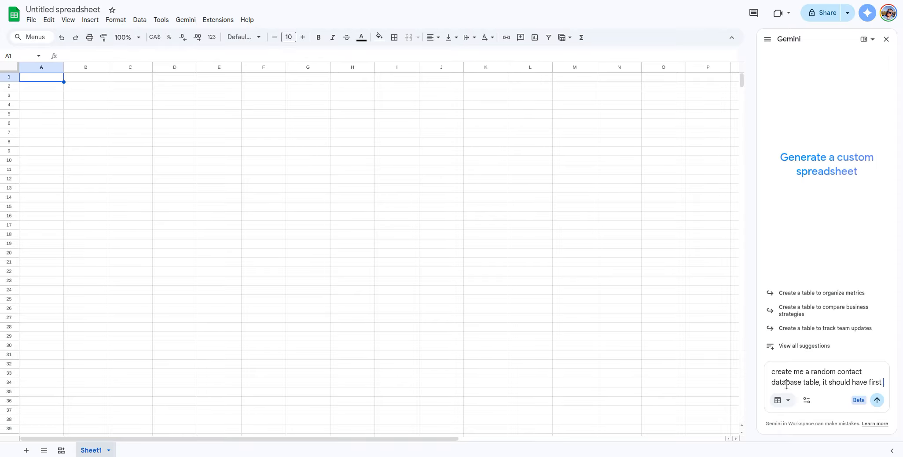
type("name, last name, ")
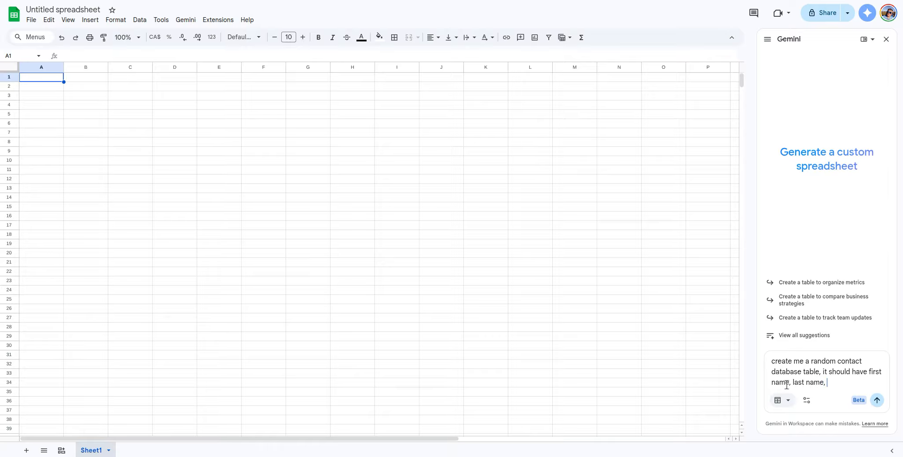
type("city, pro")
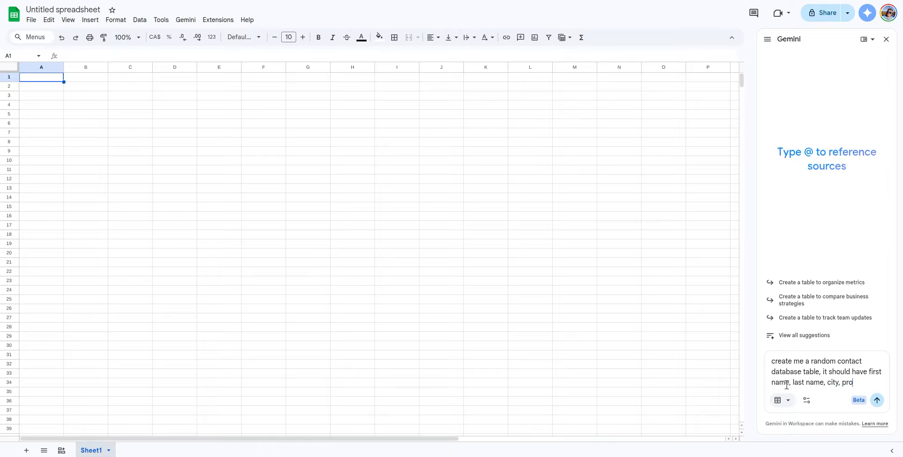
type("vince, ")
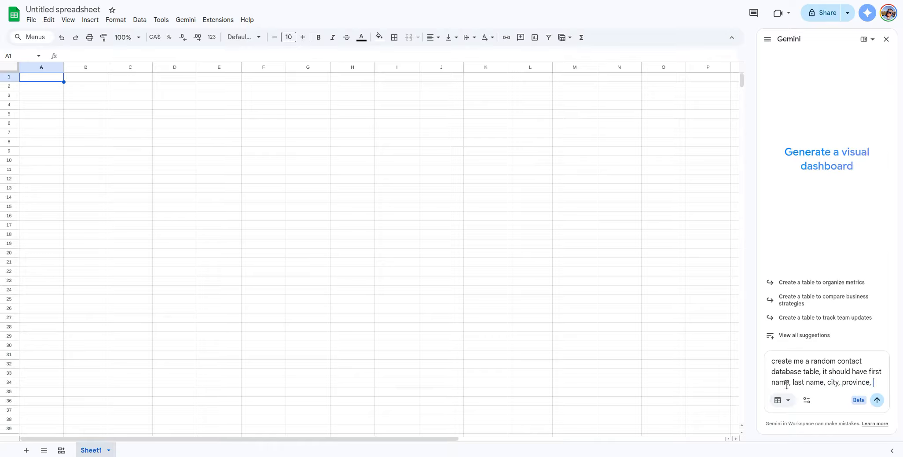
type("country, phone number, em")
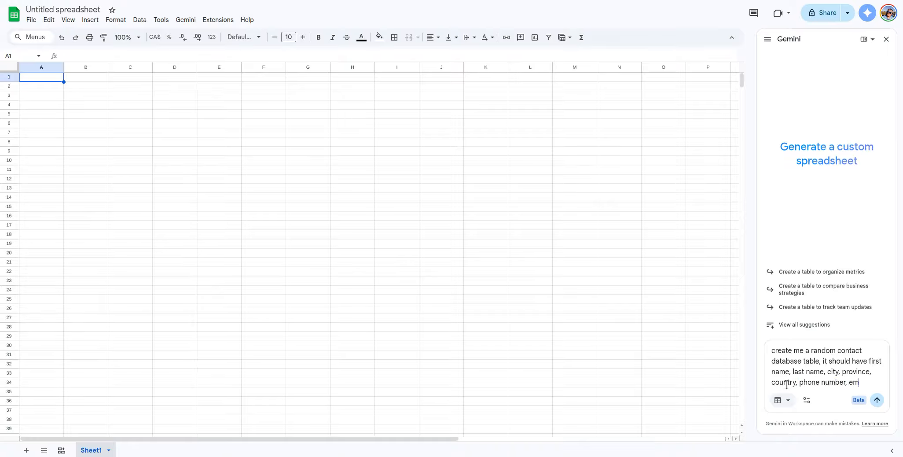
type("ail, comments ")
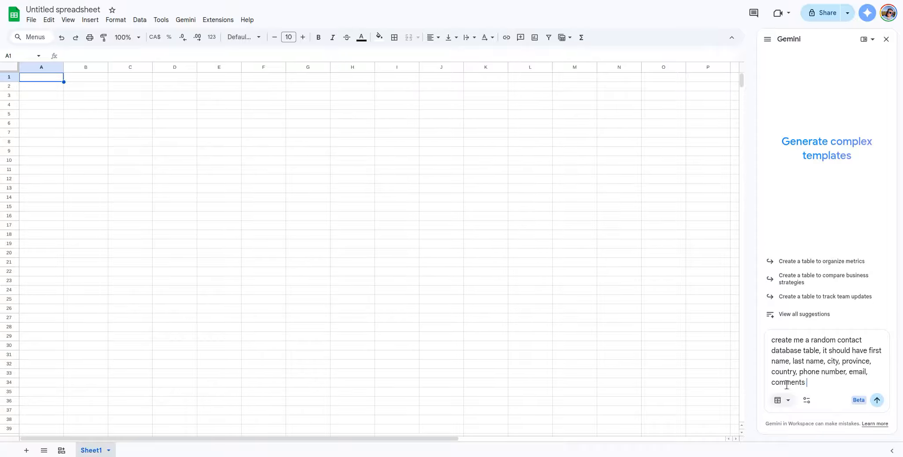
type("(like alelr")
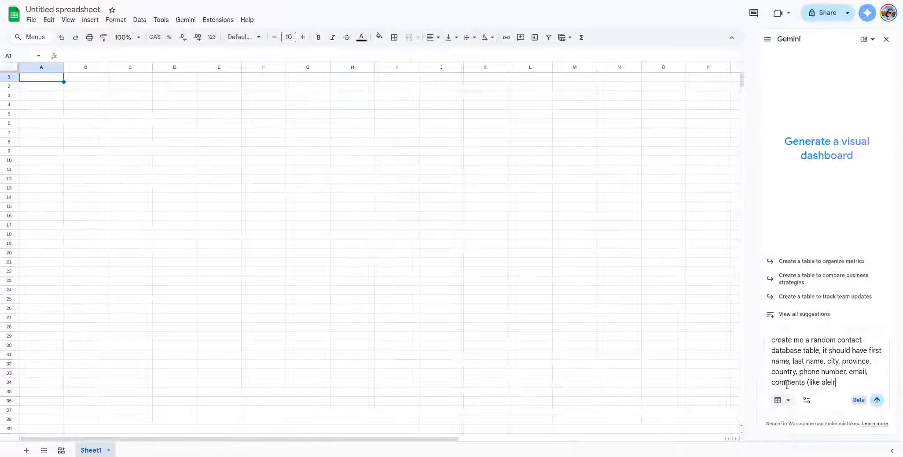
key("BackSpace")
key("BackSpace")
key("BackSpace")
type("lergi")
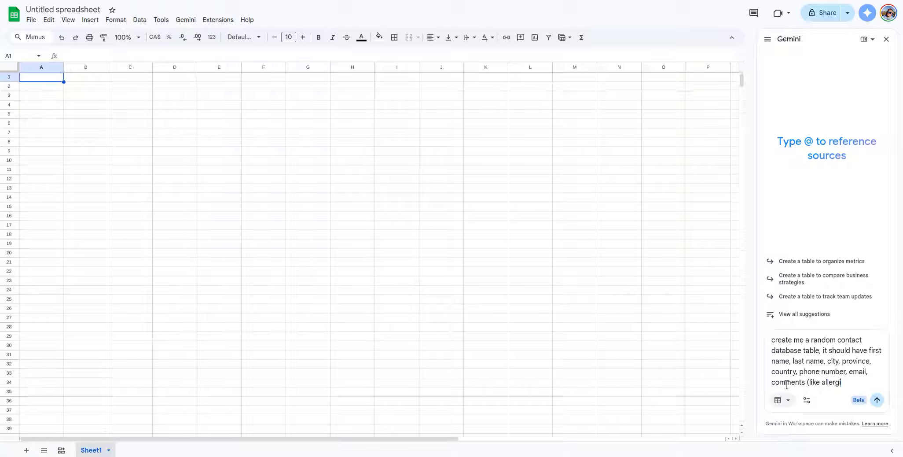
type("es, or pets, etc..")
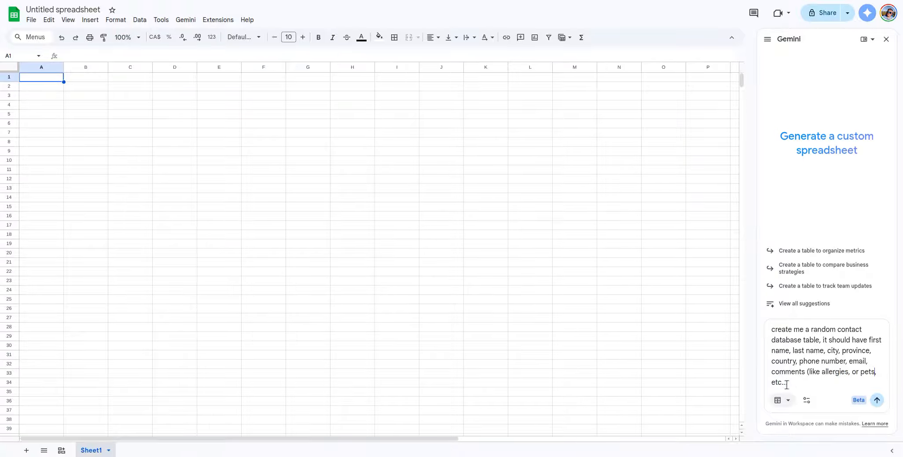
key("ctrl+Left")
key("ctrl+Left")
key("ctrl+Left")
type("hobbies, ")
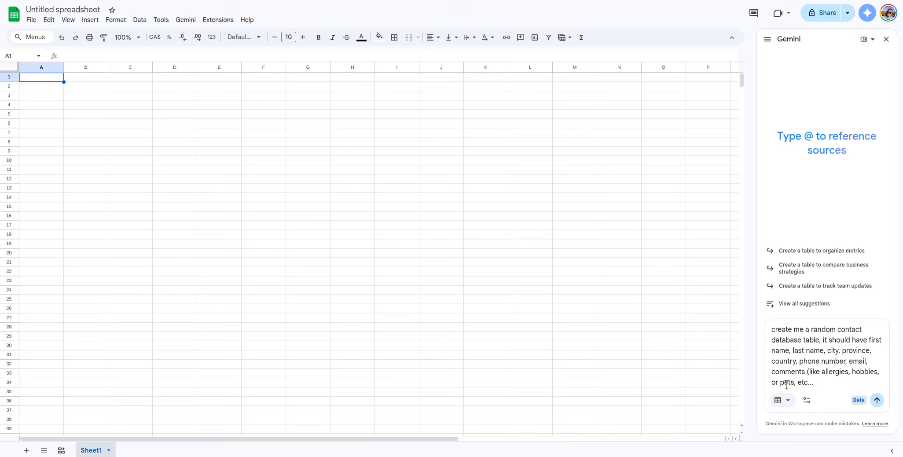
type("),")
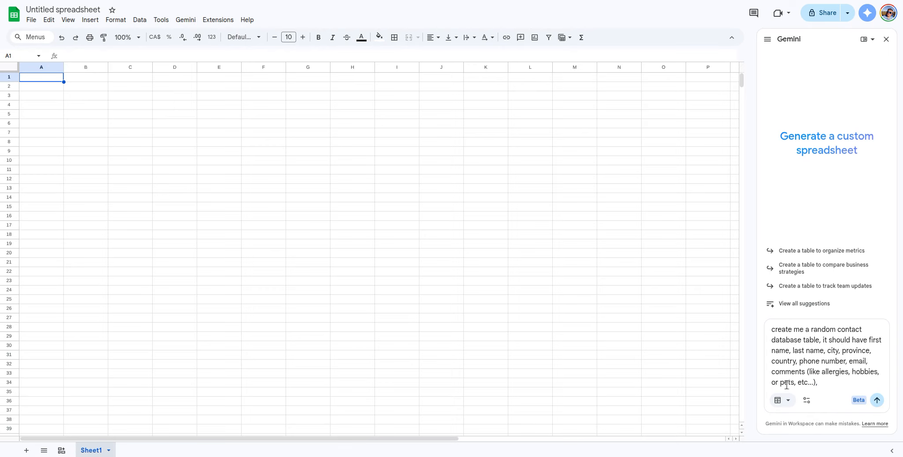
key("BackSpace")
key("BackSpace")
type("; there should be 25")
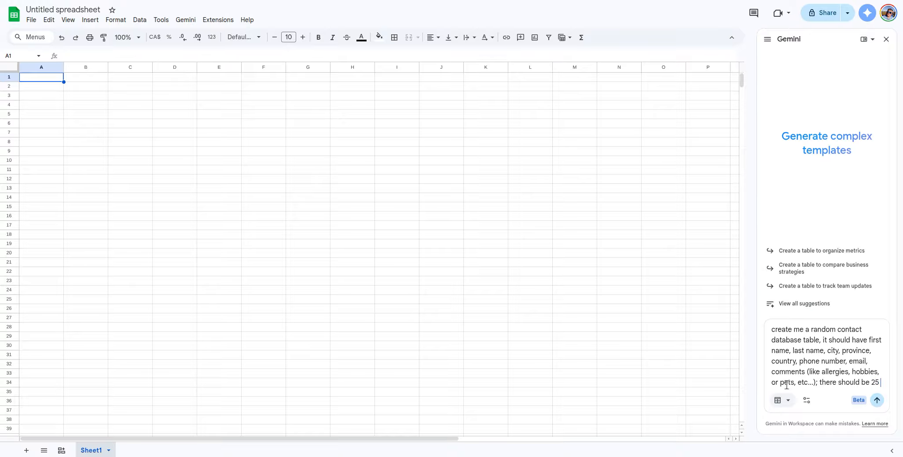
type(" names in the list")
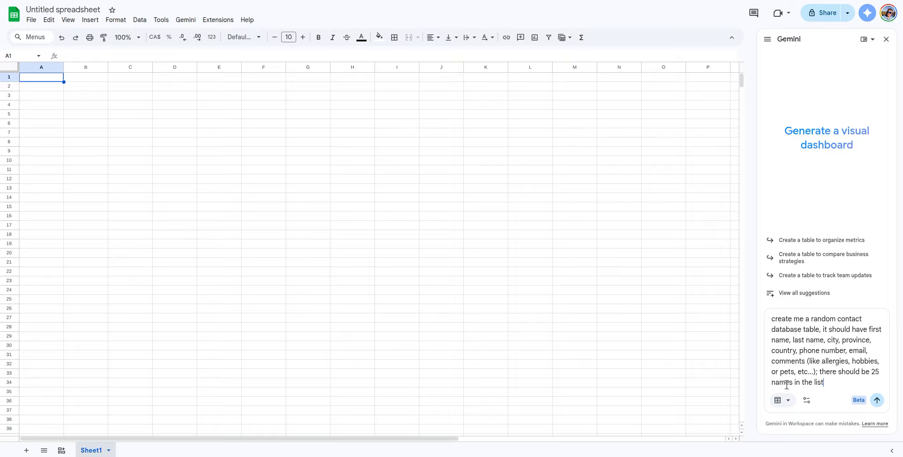
type(", with a varie")
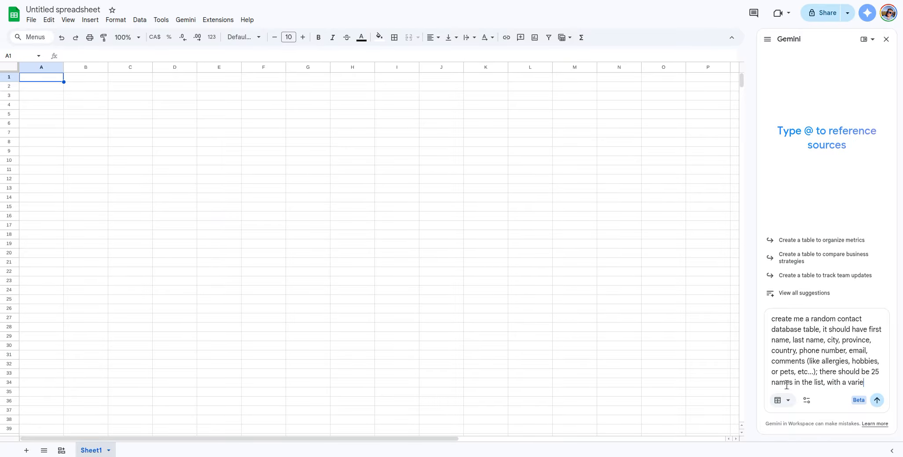
type("ty of count")
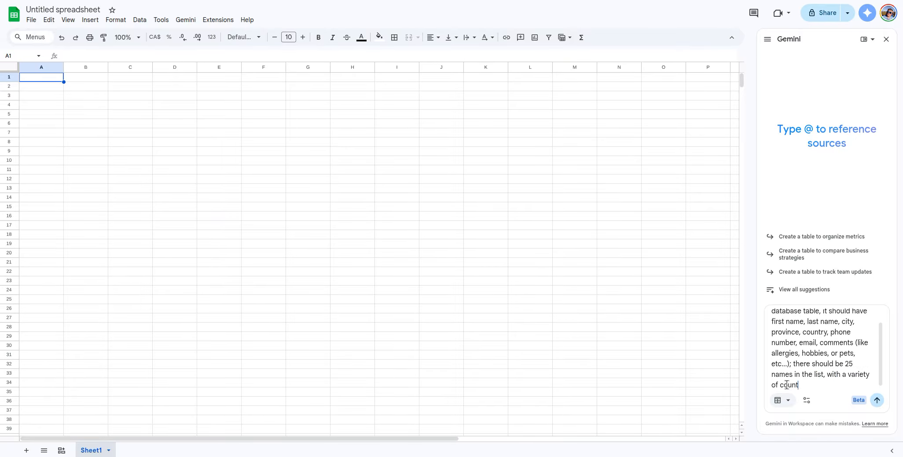
type("ries and cities etc...")
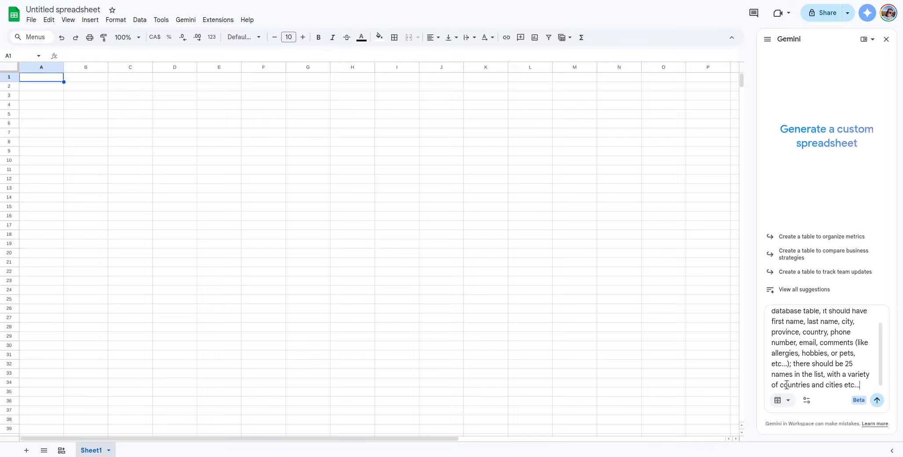
key("Return")
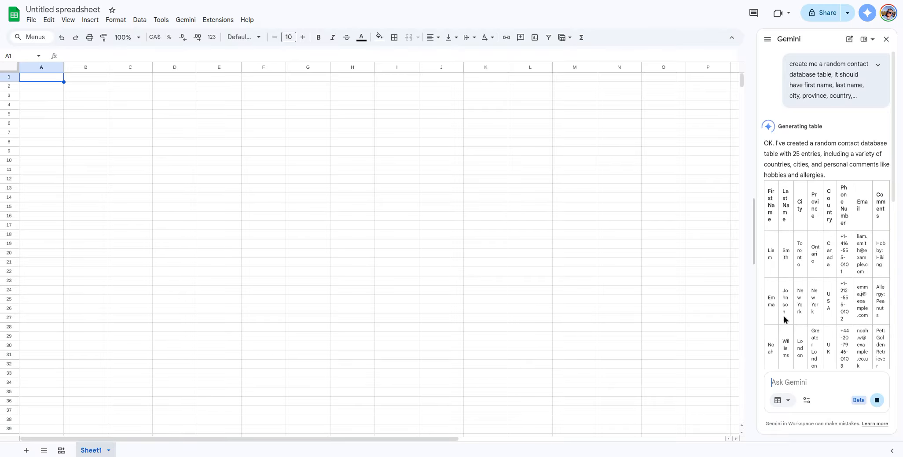
Step: Scroll through the inserted 25-row contact table spanning A1:H26
scroll(837, 278, "down", 15)
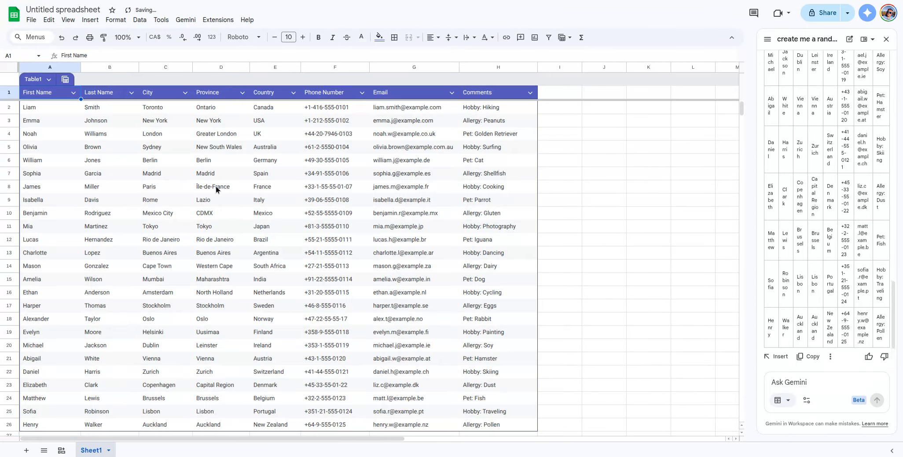
scroll(250, 125, "down", 6)
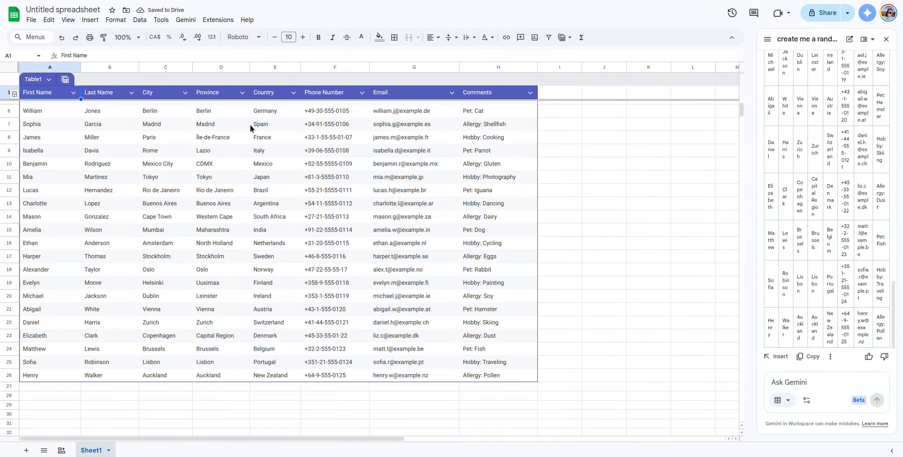
scroll(250, 125, "up", 6)
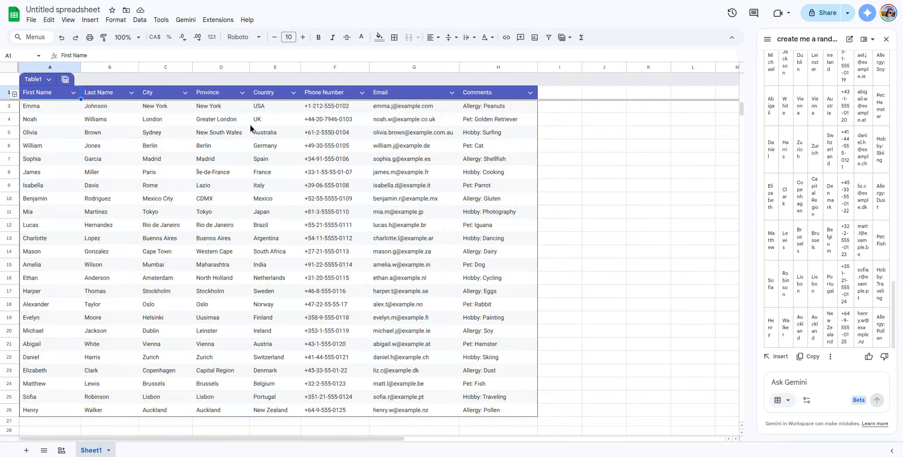
scroll(250, 125, "down", 4)
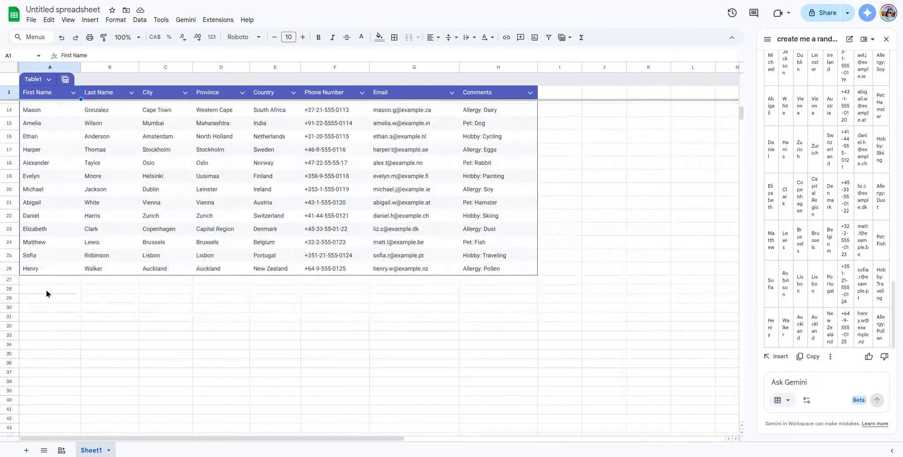
Step: Fill row 27 with a new contact's first and last name, Thunder Bay, Ontario and Canada
left_click(53, 279)
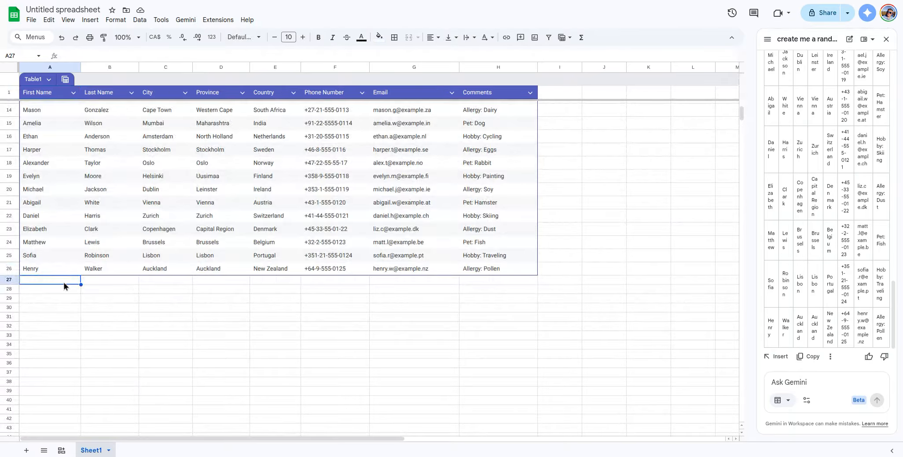
type("Doug")
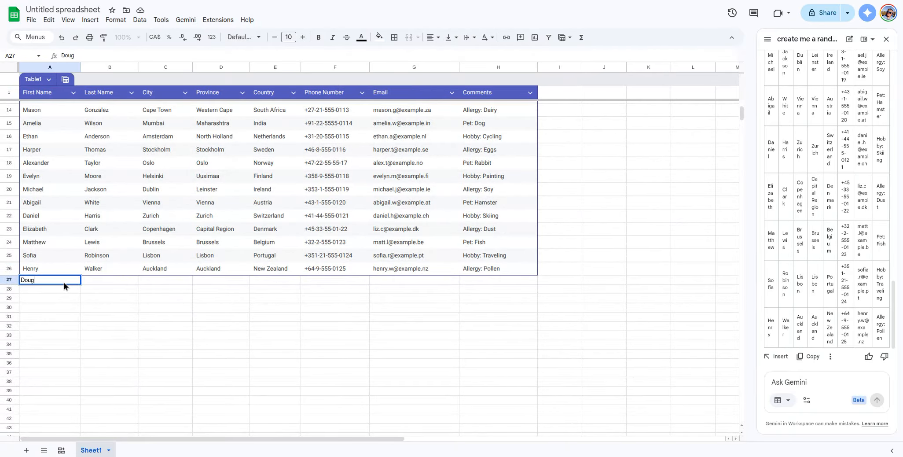
key("Tab")
type("Dougerson")
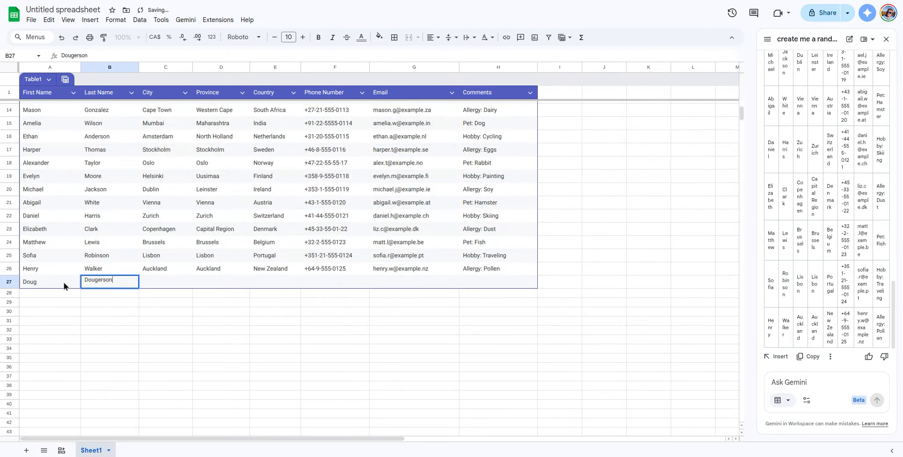
key("Tab")
type("Thunder Bay")
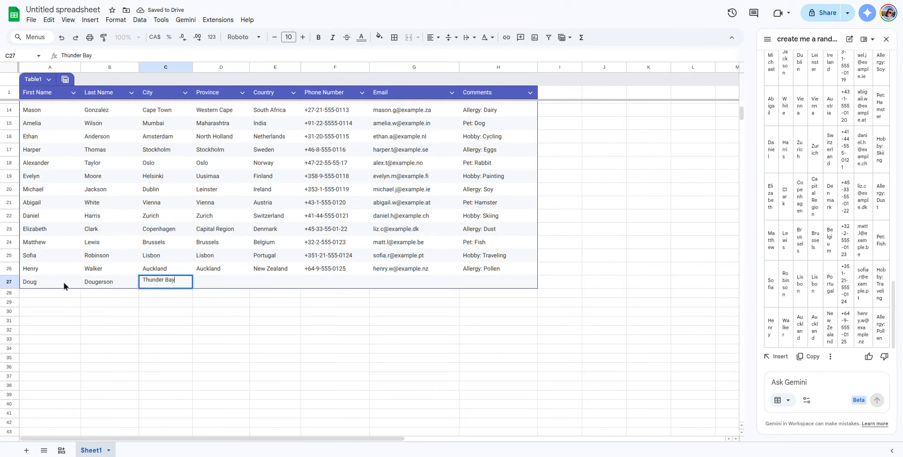
key("Tab")
type("Ontario")
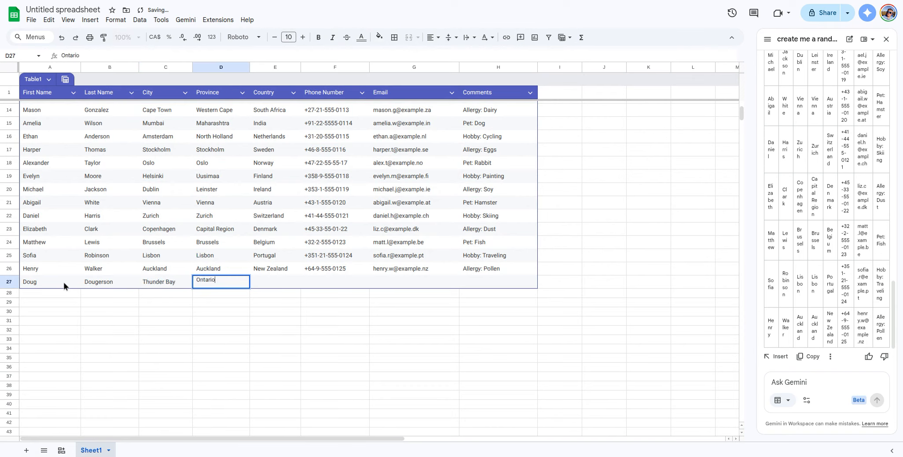
key("Tab")
type("canada")
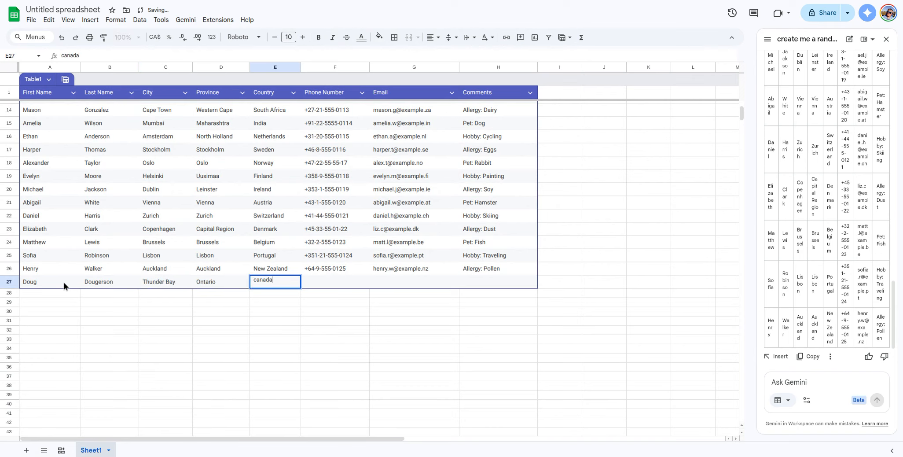
key("BackSpace")
key("BackSpace")
key("BackSpace")
key("BackSpace")
key("BackSpace")
type("Canada")
key("Tab")
key("Tab")
key("Tab")
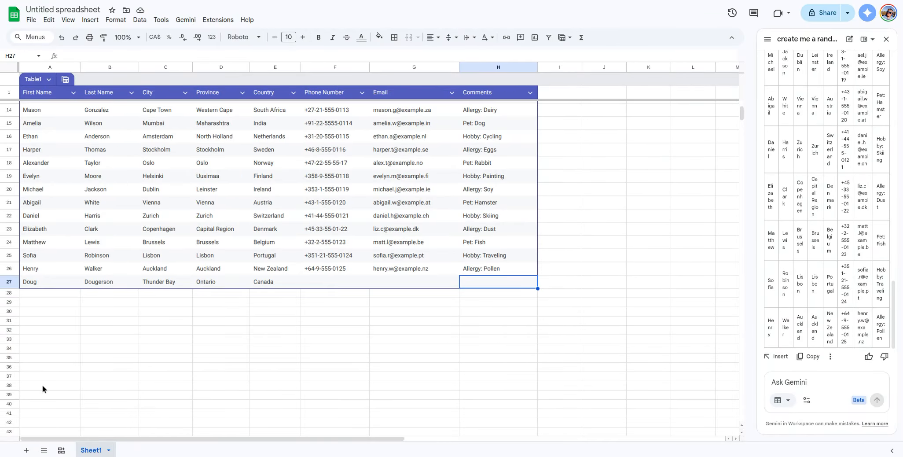
Step: Add a new Sheet2 and start a FILTER formula in A1 referencing Sheet1's column A
key("shift+F11")
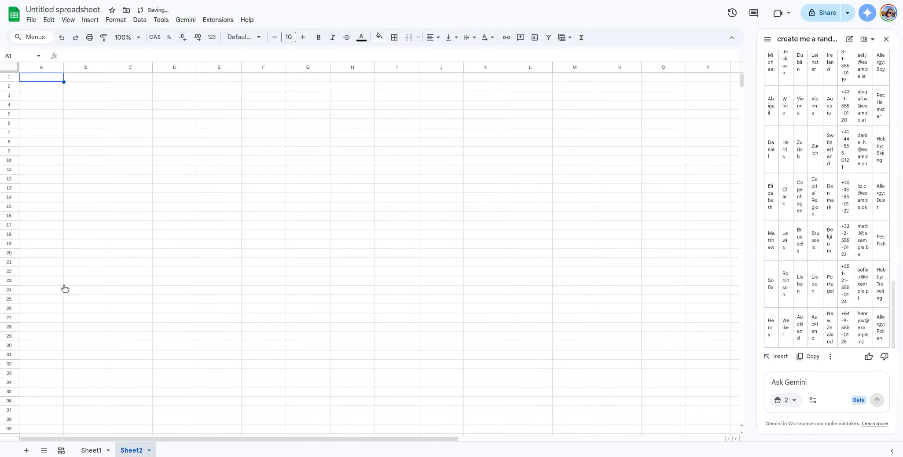
type("=filter({")
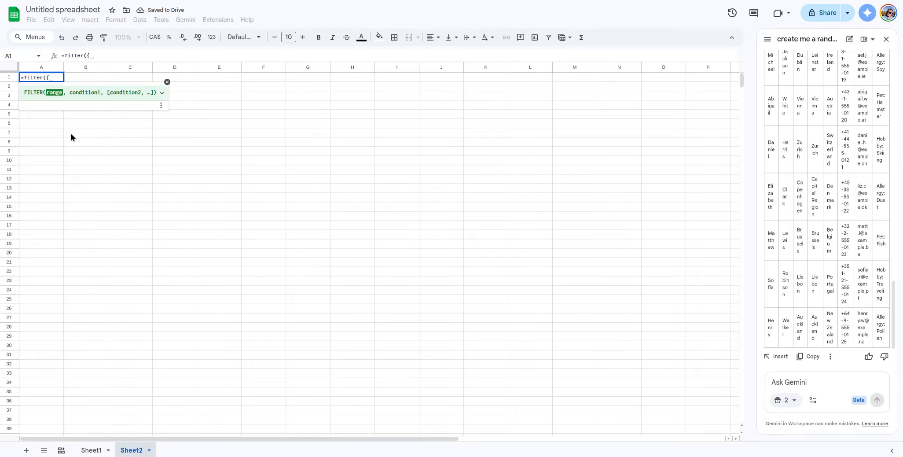
type("Sheet!")
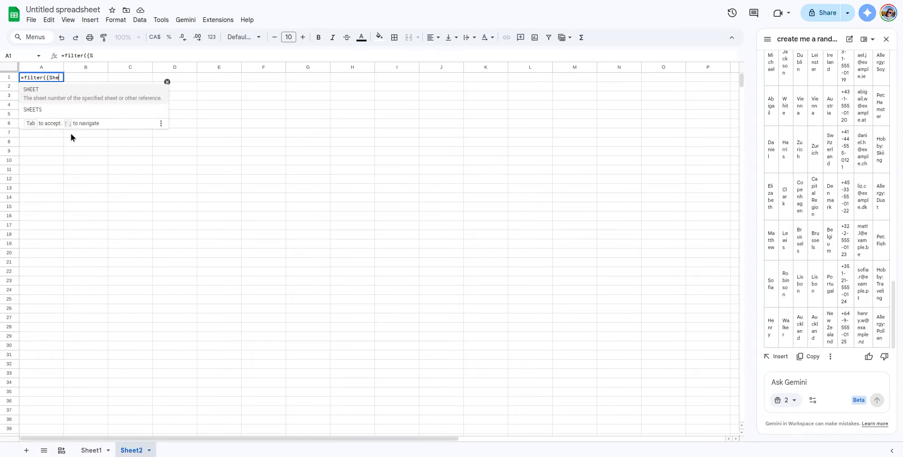
key("BackSpace")
key("BackSpace")
key("BackSpace")
key("BackSpace")
key("BackSpace")
key("BackSpace")
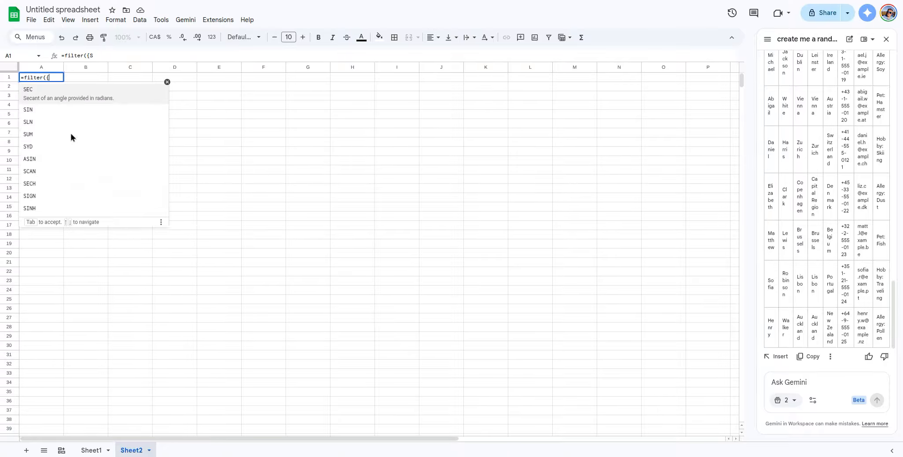
left_click(96, 451)
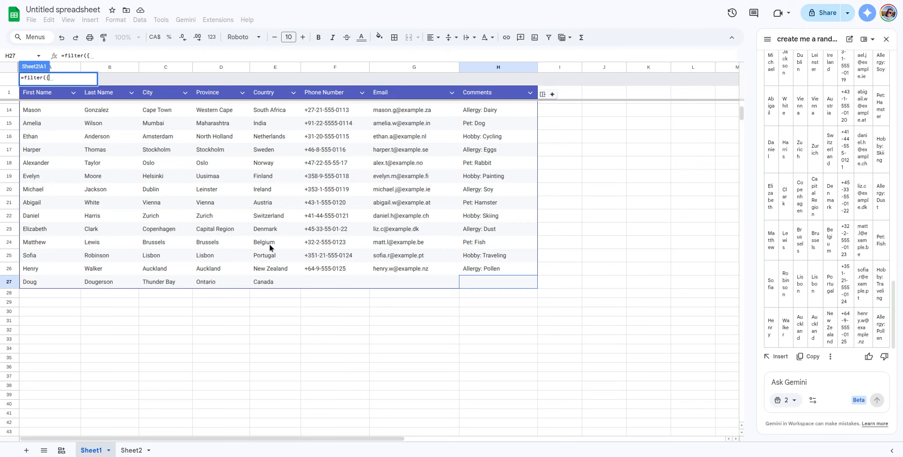
scroll(270, 246, "up", 5)
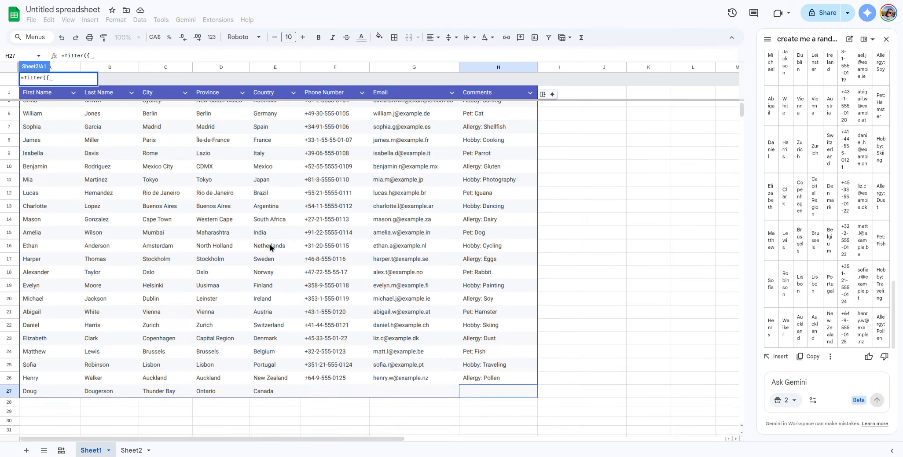
type("Sheet!")
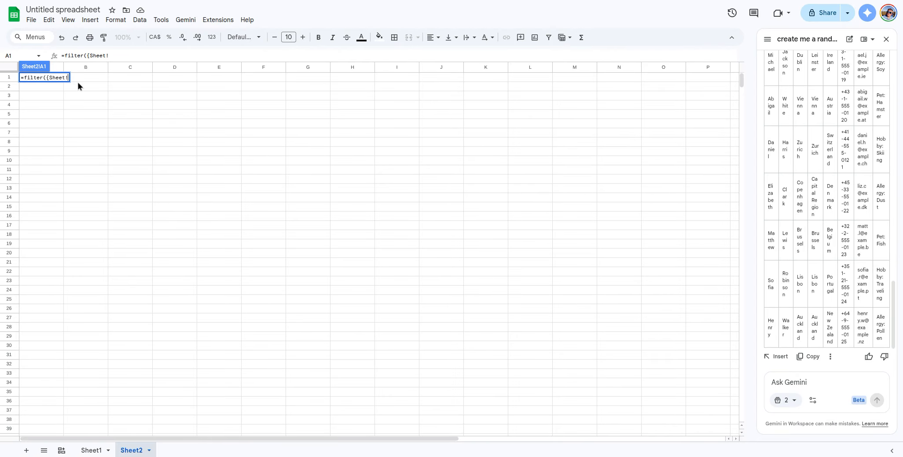
type("A:A,")
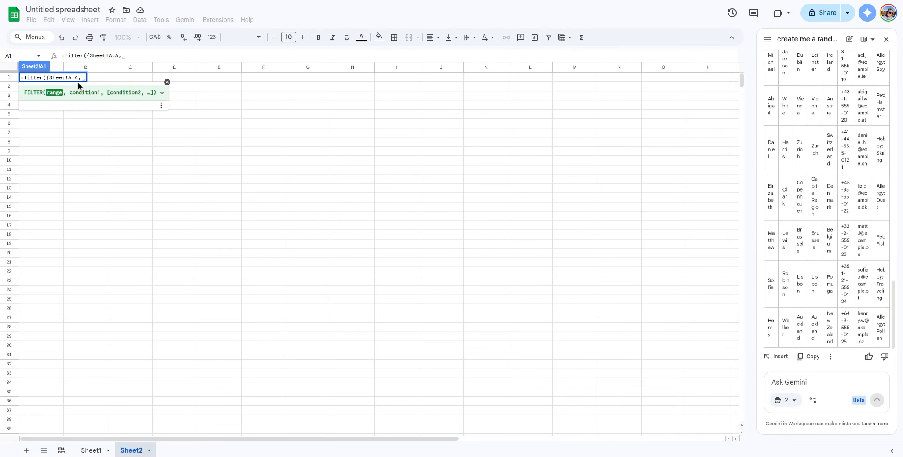
type(" Sheet")
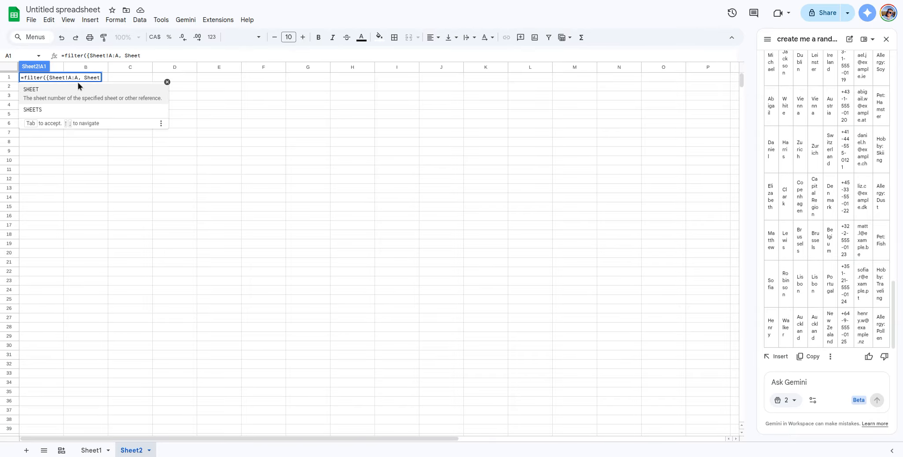
type("1!")
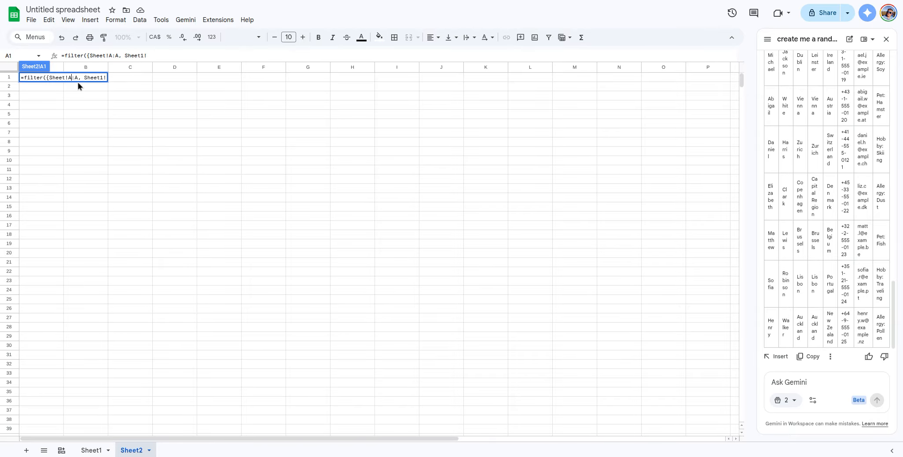
type("!")
Step: Complete the FILTER formula with Sheet1 columns B and E and a country-equals-Canada condition
left_click(78, 82)
key("BackSpace")
type("1!B:B,")
left_click(91, 450)
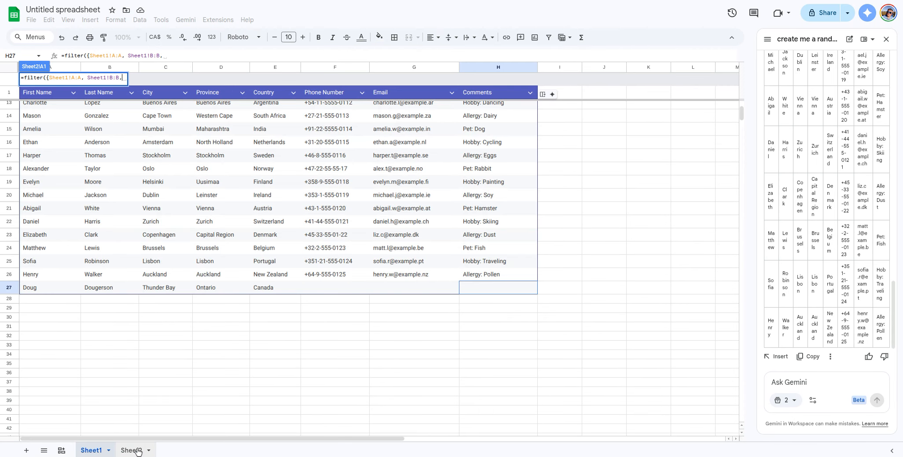
left_click(137, 450)
key("BackSpace")
type("Sheet1")
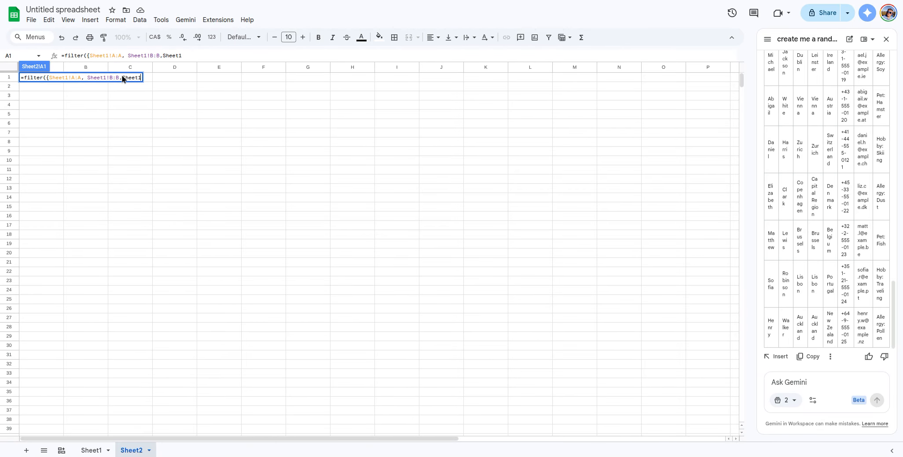
type("!E:E")
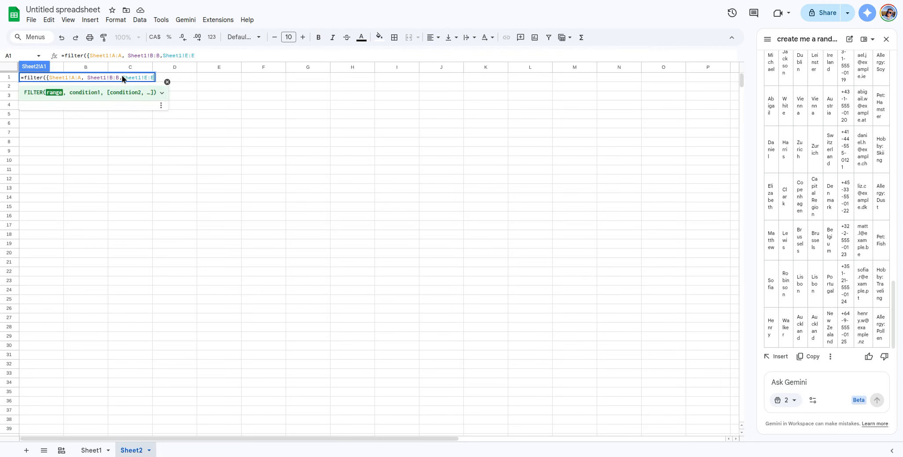
type("},country=")
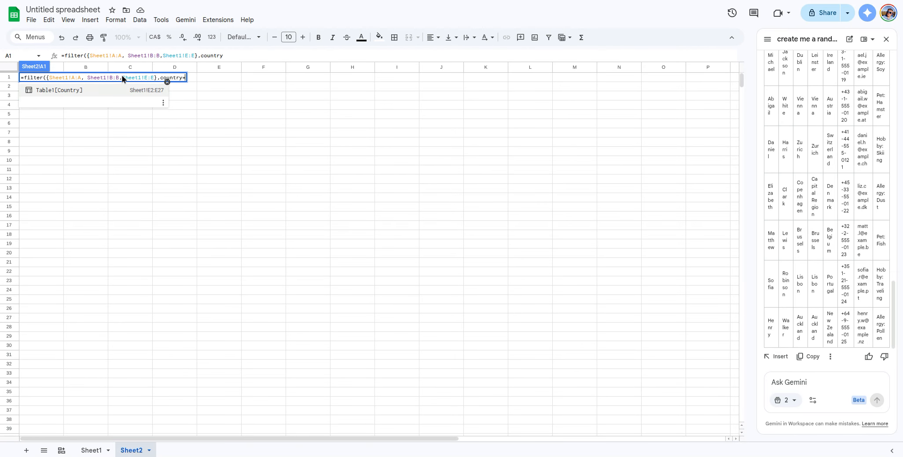
type("\"Conada\"")
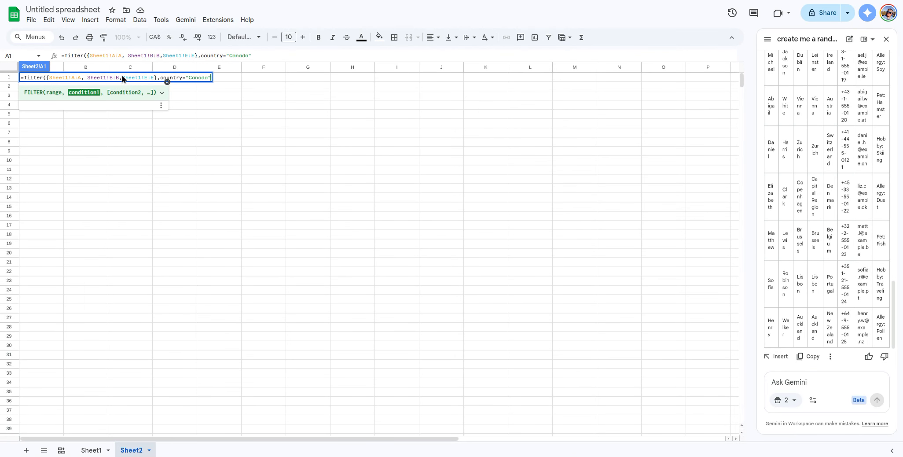
type(")")
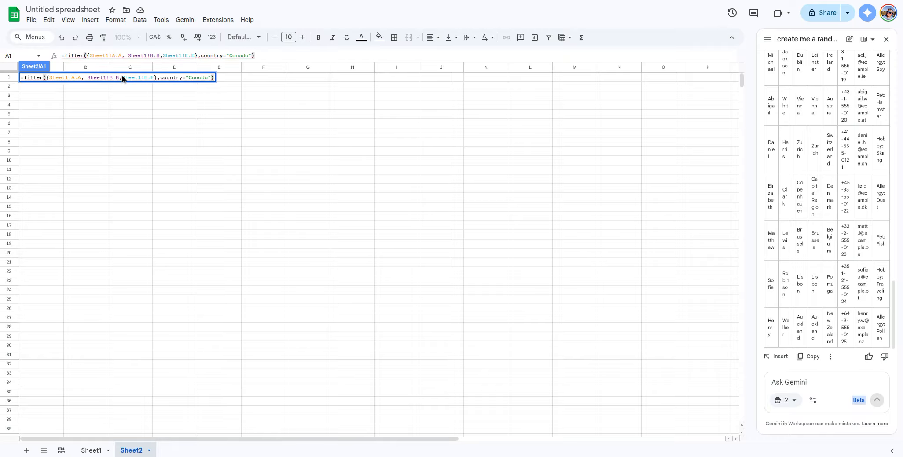
key("Return")
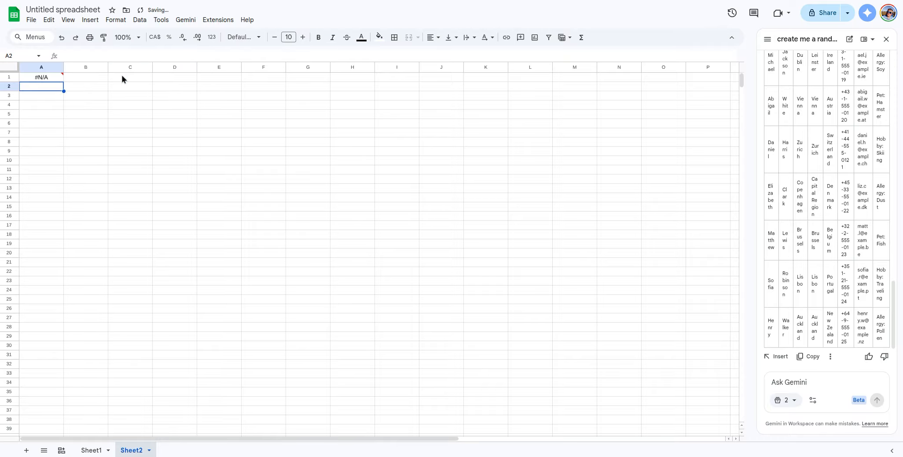
Step: Change the A1 FILTER condition to Sheet1!E:E="Canada", returning the two Canadian contacts
key("Up")
key("Return")
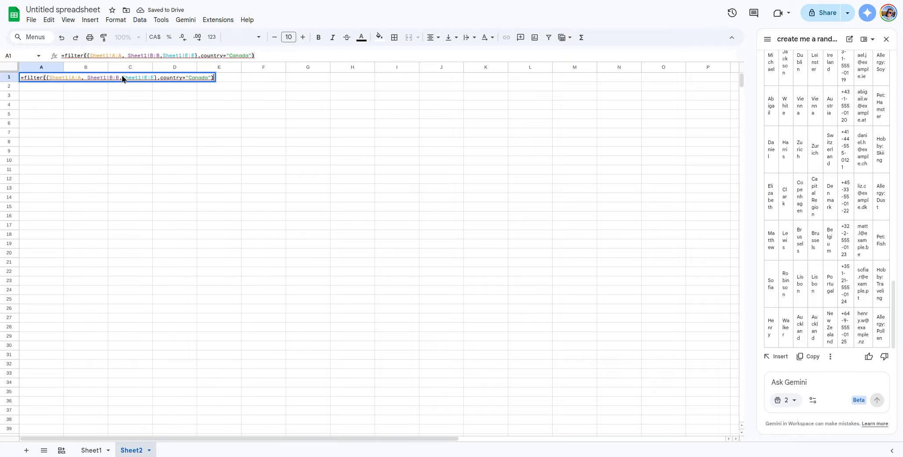
key("Left")
key("Left")
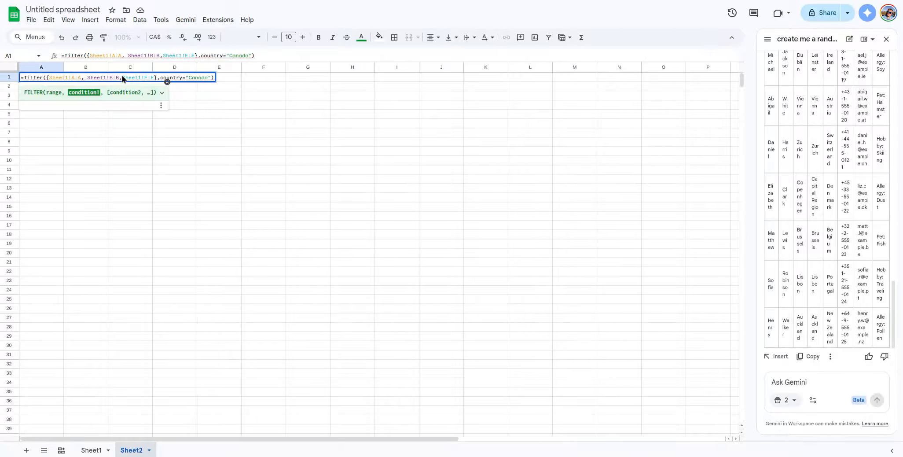
left_click(162, 92)
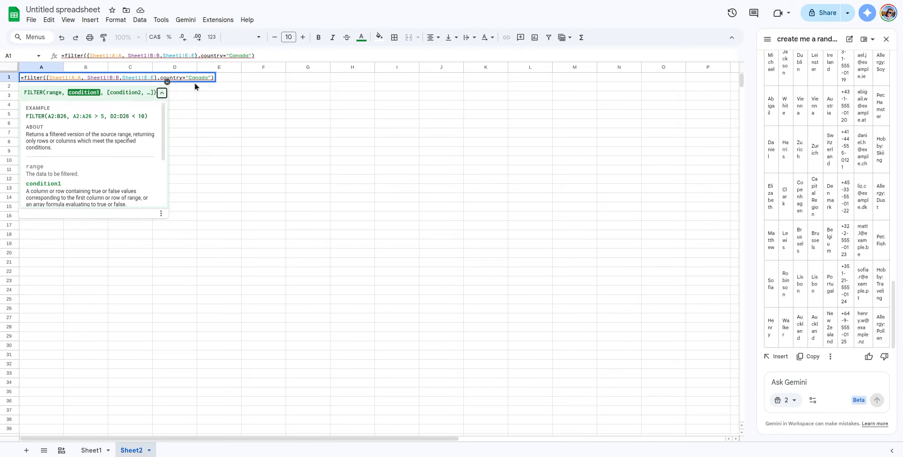
double_click(175, 78)
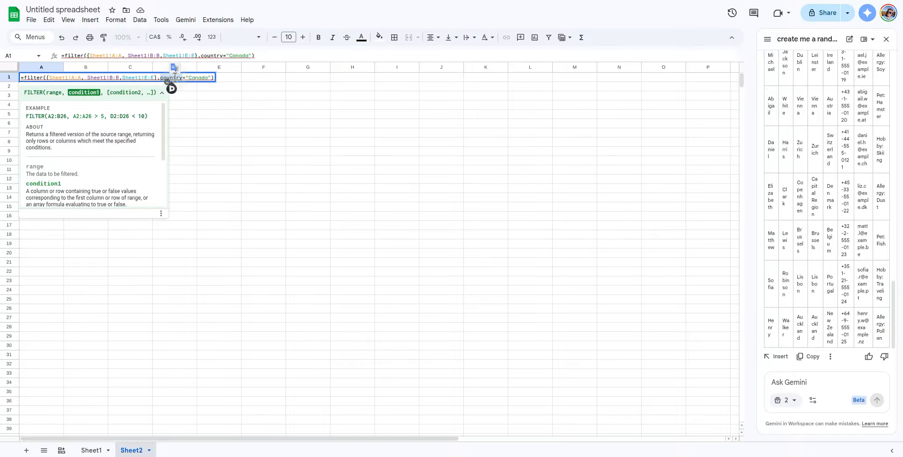
type("E:E")
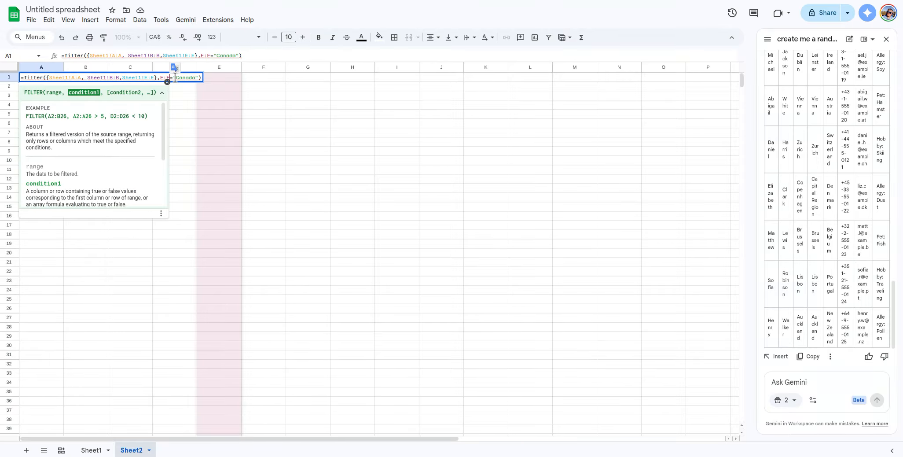
key("Left")
key("Left")
key("Left")
type("Ste")
key("BackSpace")
key("BackSpace")
type("heet")
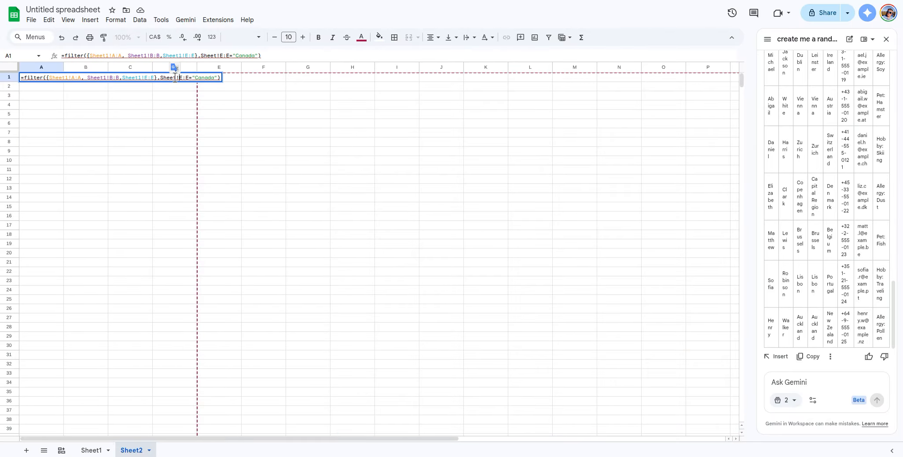
type("1!")
key("Return")
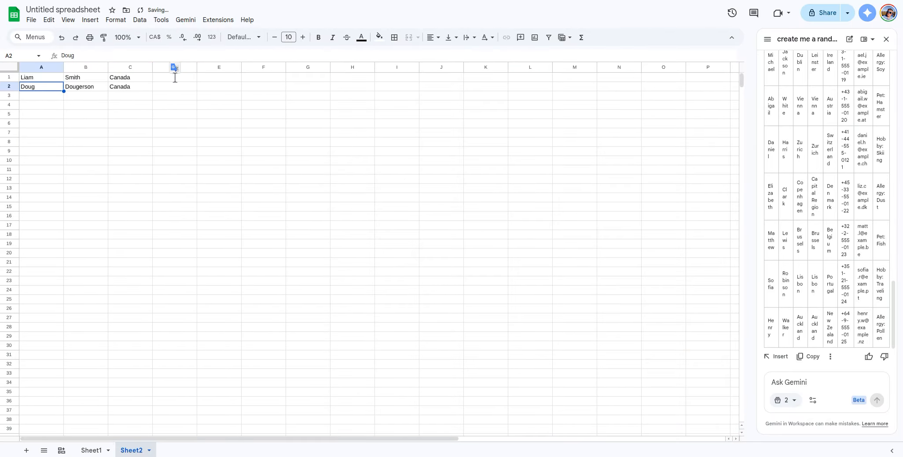
Step: Enter =unique(Sheet1!E:E) in F1, correcting the sheet name after the #REF! error
left_click(53, 77)
left_click(250, 80)
type("=unique(")
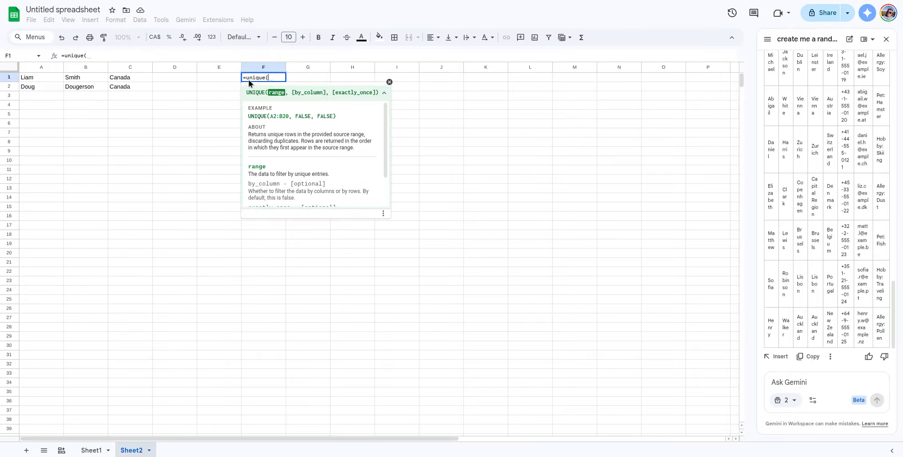
type("Sheet")
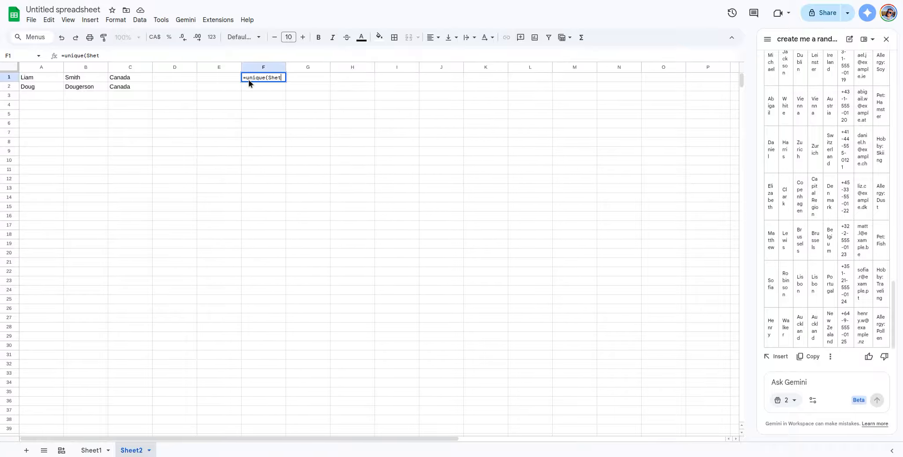
type("!E:E,")
key("BackSpace")
type(")")
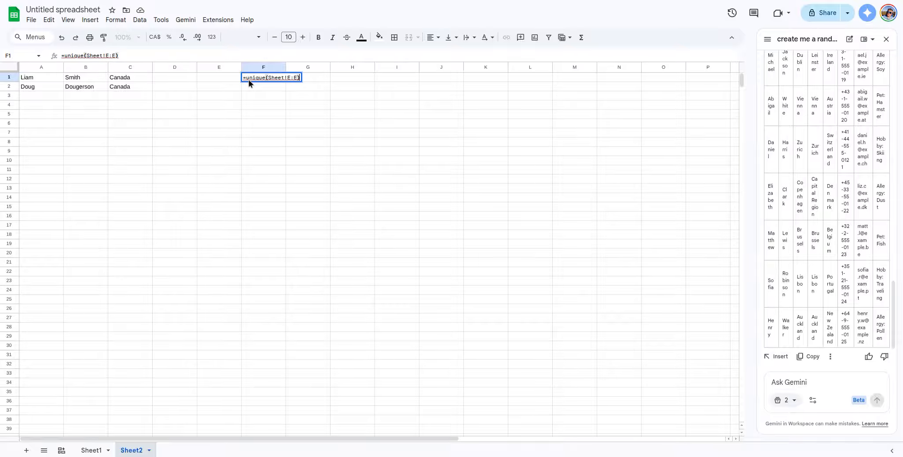
key("Return")
key("Up")
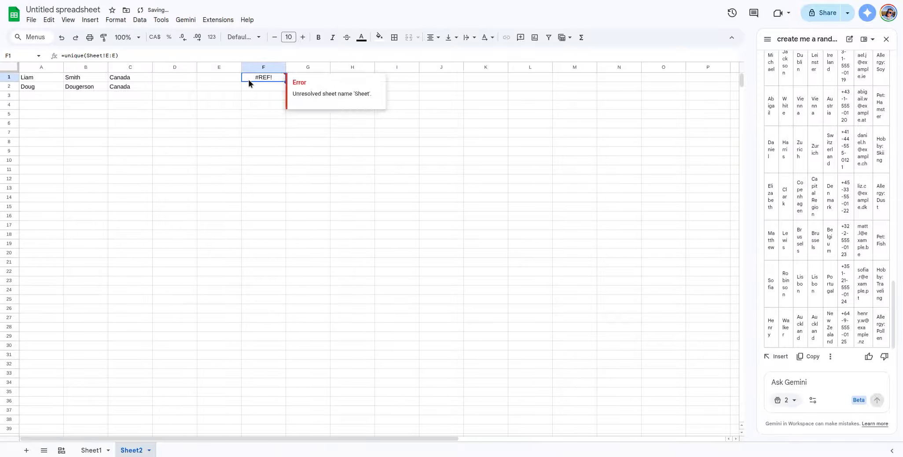
key("Return")
key("Left")
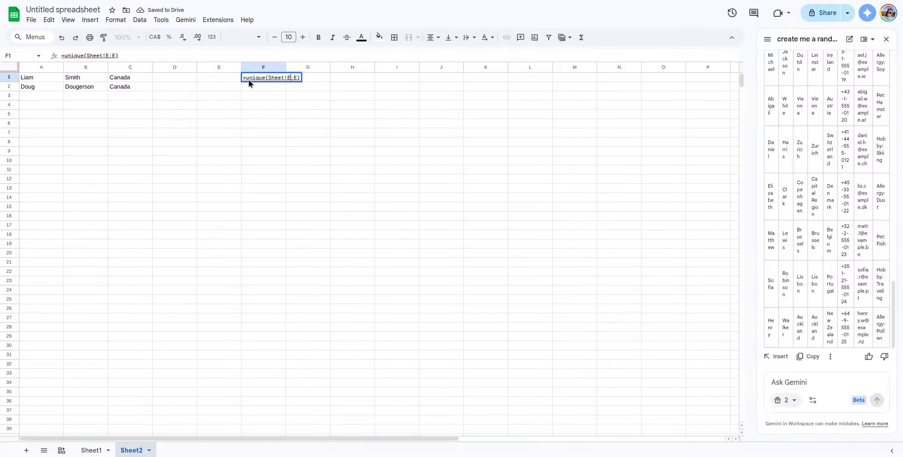
key("Right")
type("1")
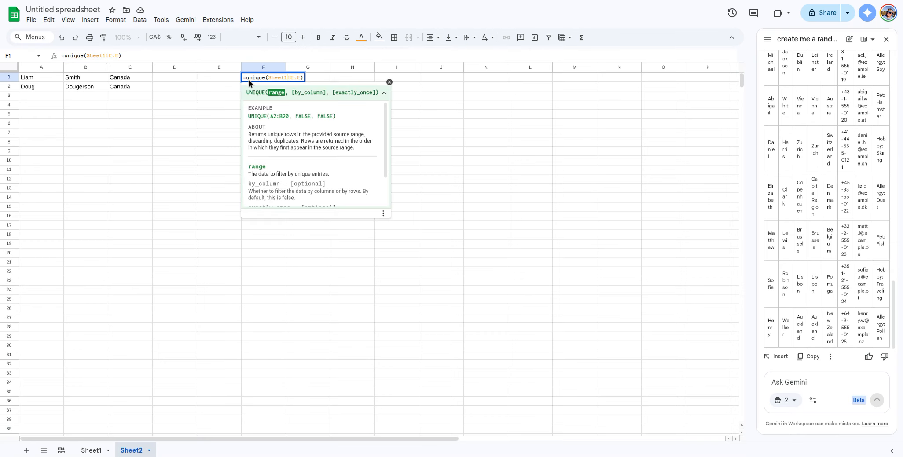
key("Return")
Step: Begin a COUNTIFS formula in cell G1 beside the country list
key("Right")
key("Up")
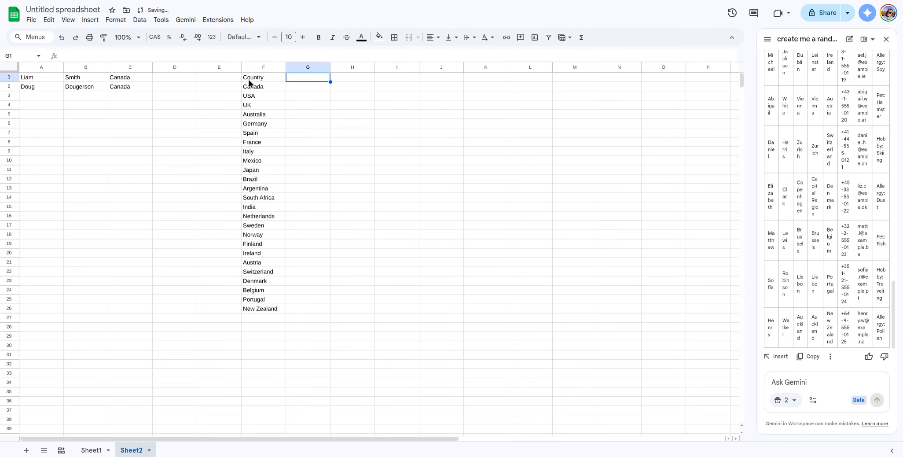
type("=countif")
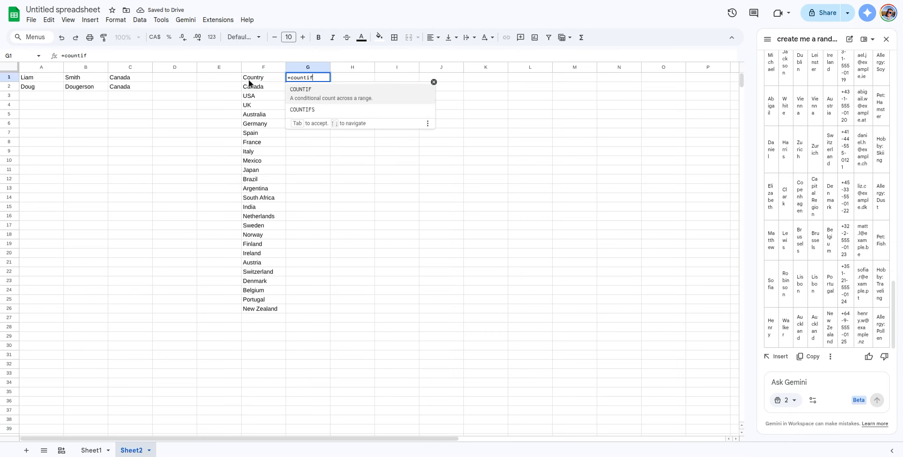
type("s")
Step: Enter =countif(Sheet1!E:E,F1) in G1 and autofill it down to G26
key("BackSpace")
type("(")
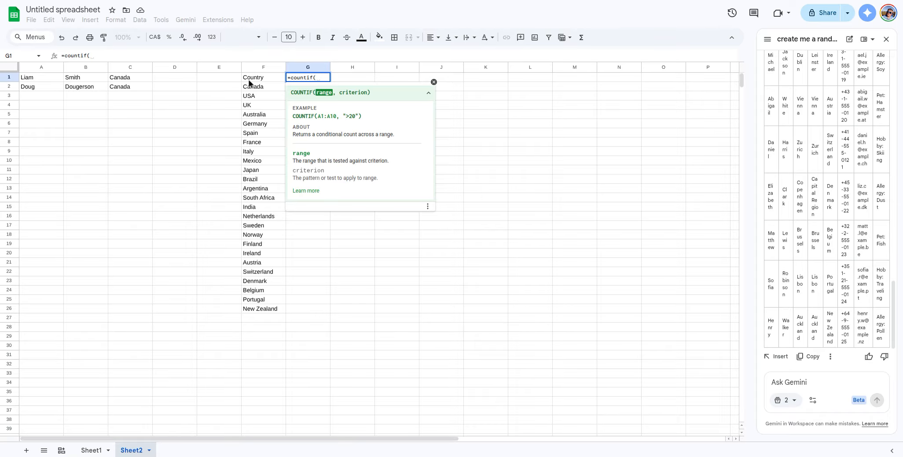
type("S")
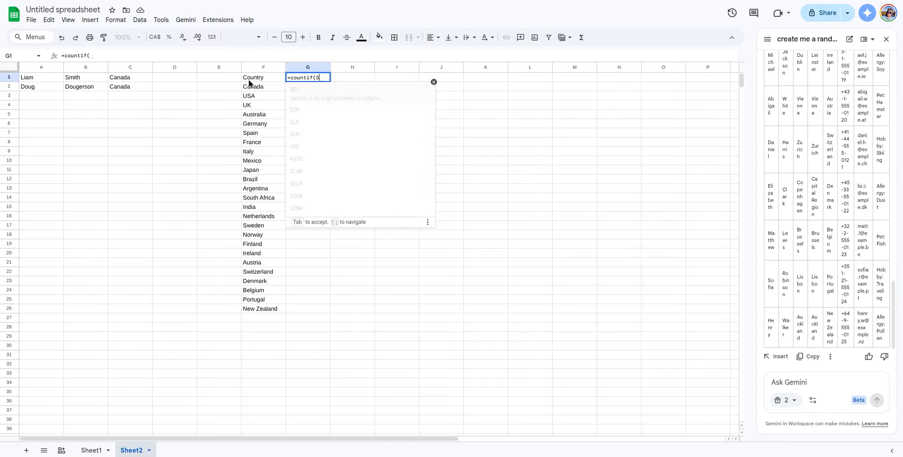
type("heet1!E")
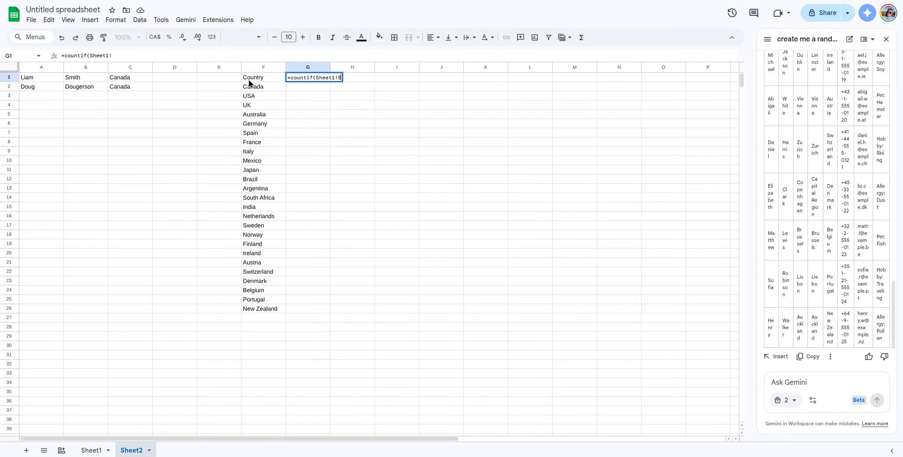
type(":E,")
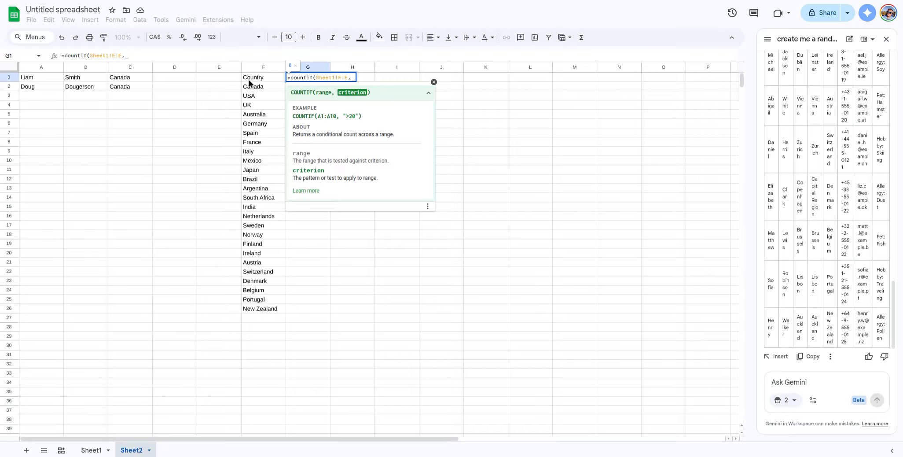
left_click(249, 81)
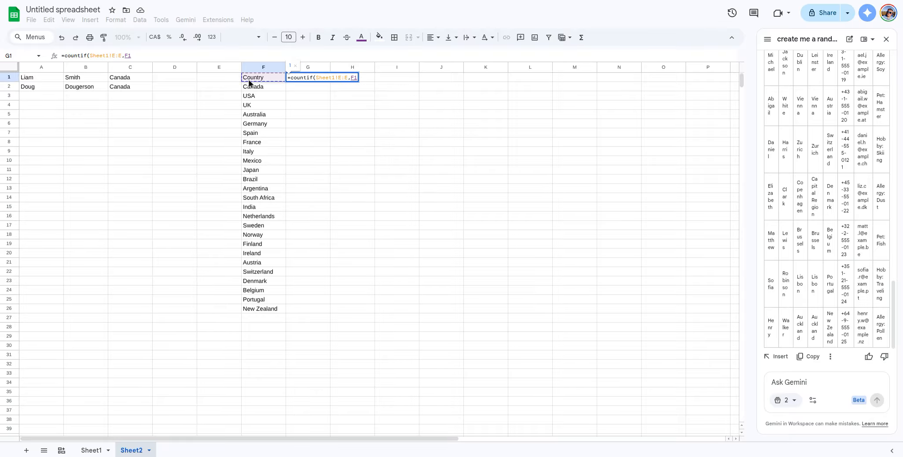
type(")")
key("Return")
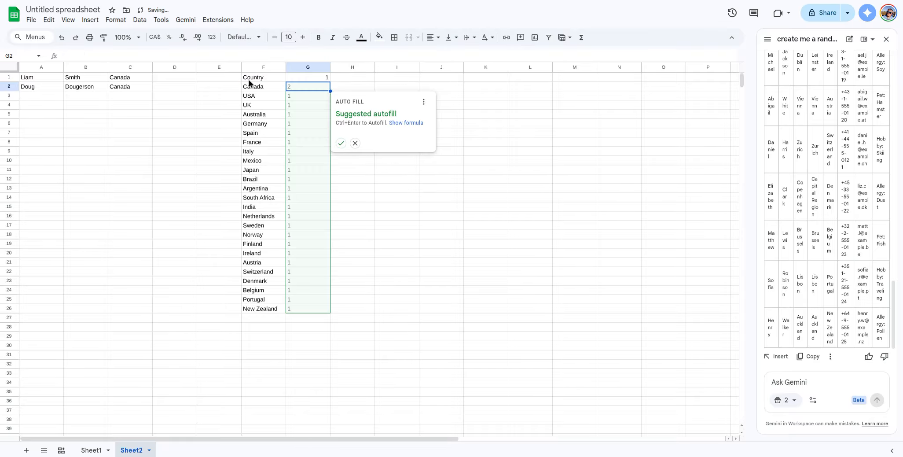
key("ctrl+Return")
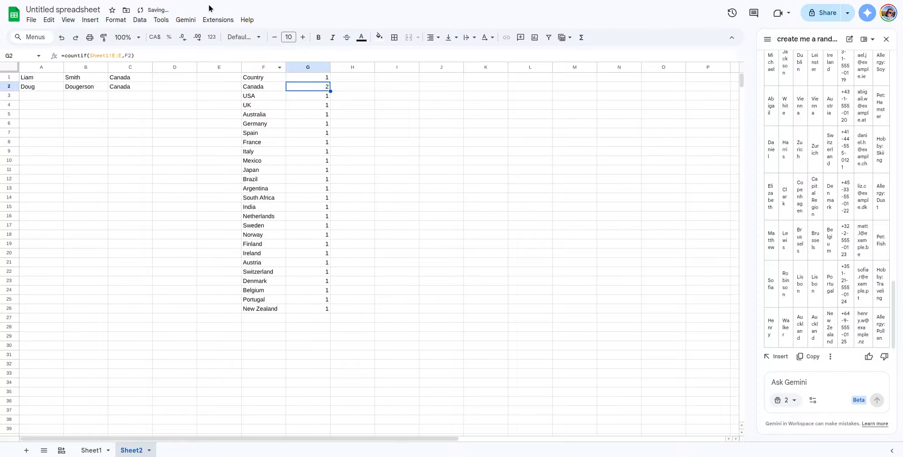
Step: Check the per-country counts in column G and the UNIQUE formula in F1
left_click(324, 310)
left_click_drag(326, 272, 328, 192)
left_click(324, 140)
left_click(264, 78)
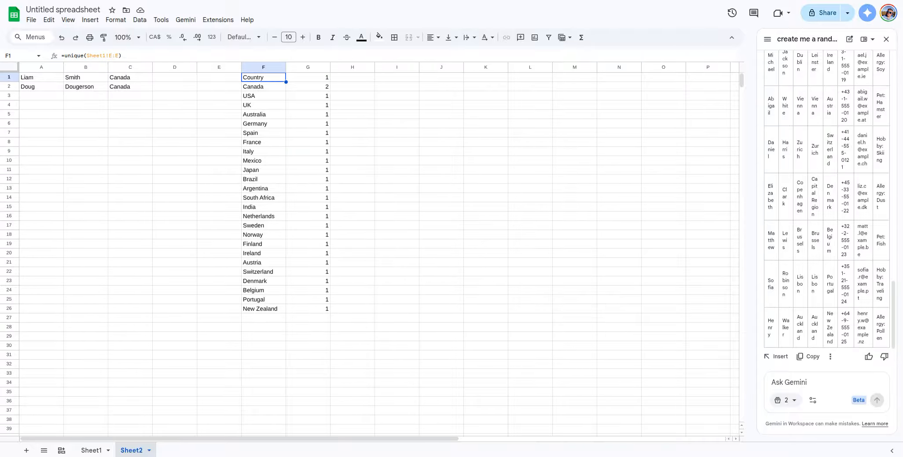
Step: From Sheet1, ask Gemini's Create canvas tool for contact cards filterable by country and sortable by name
left_click(88, 450)
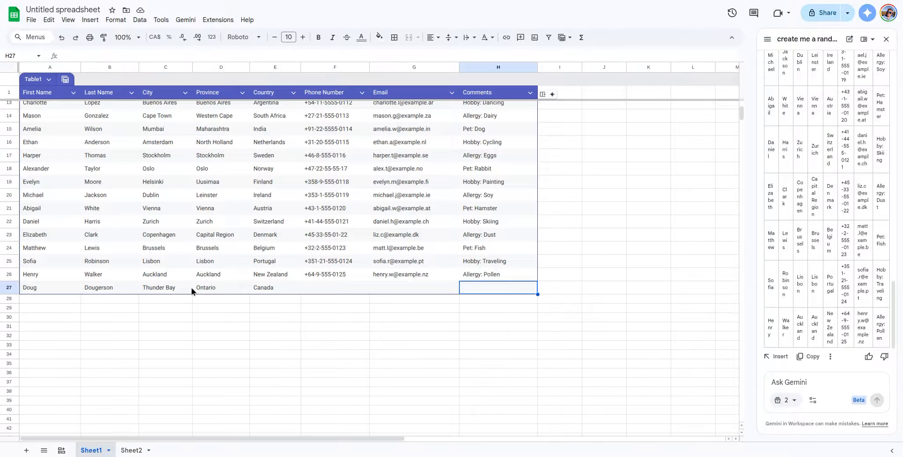
left_click(472, 319)
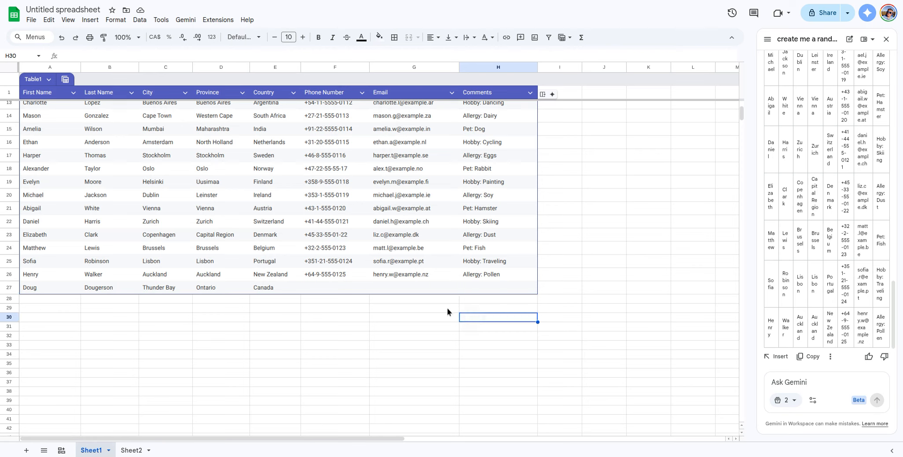
left_click(467, 287)
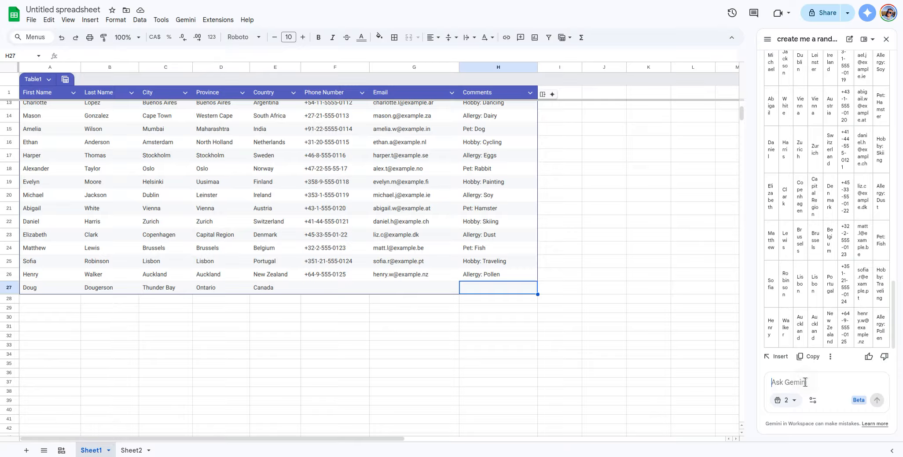
left_click(813, 401)
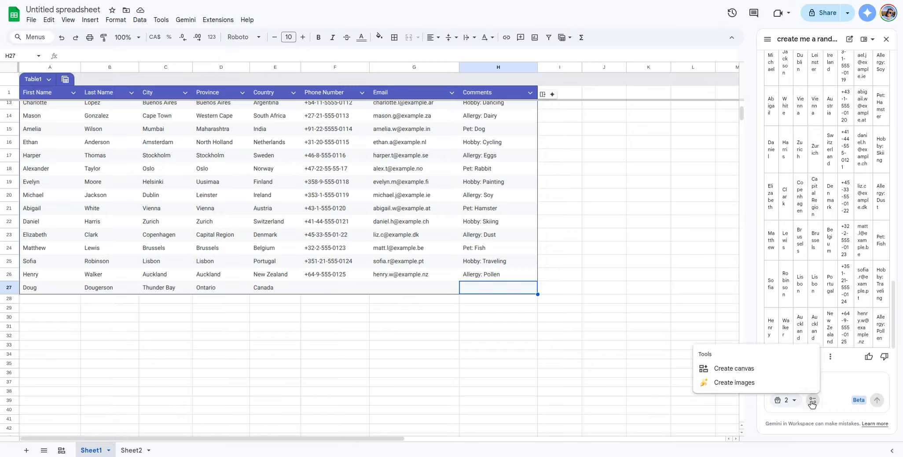
left_click(791, 375)
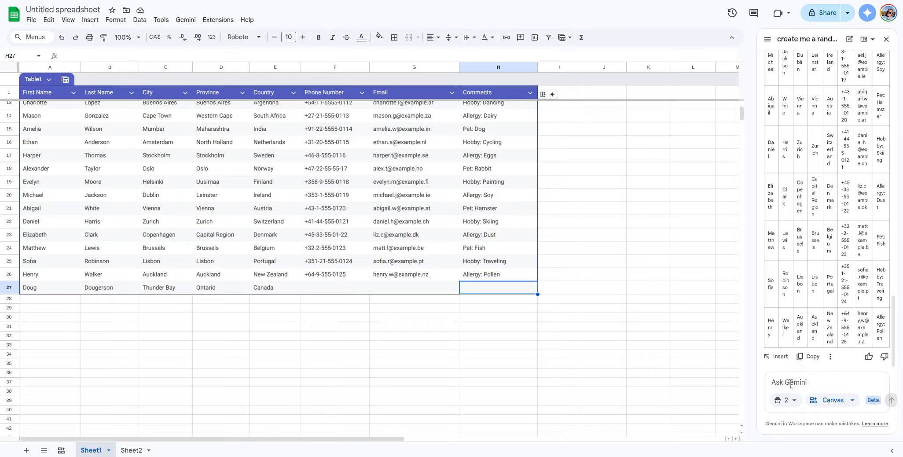
type("Cr")
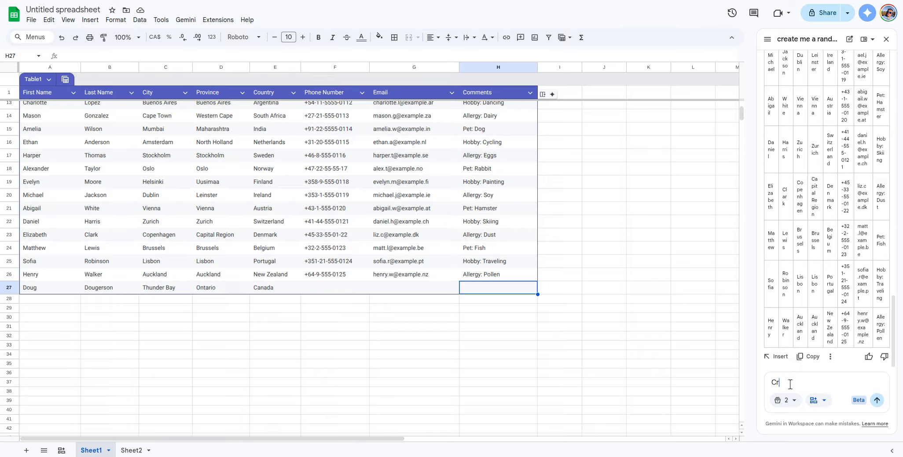
type("eate me a contact card list of these details, a")
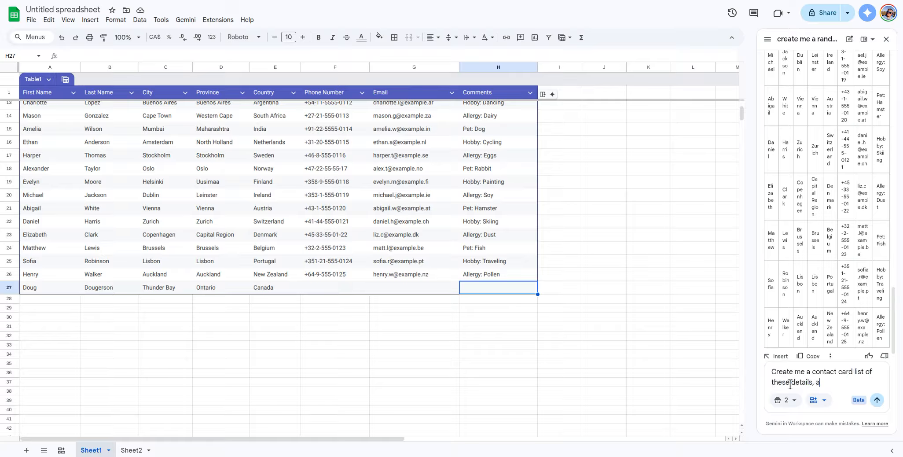
type("nd allow me to filter by country")
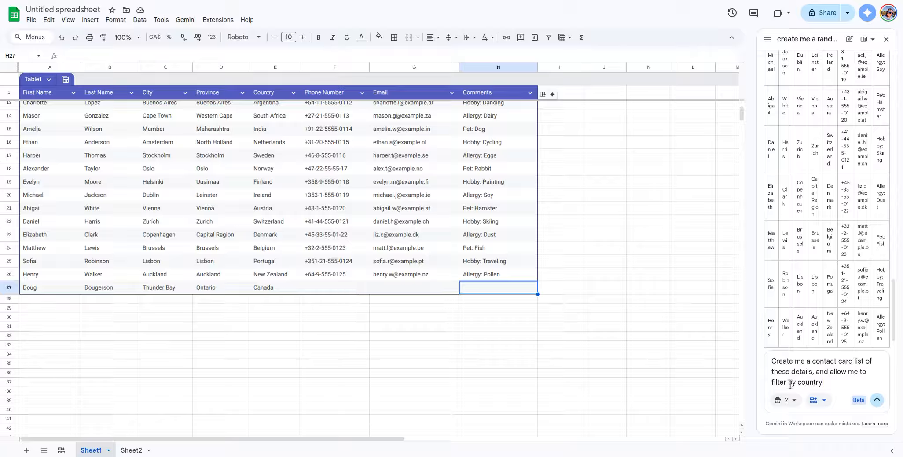
type(", and sort by names")
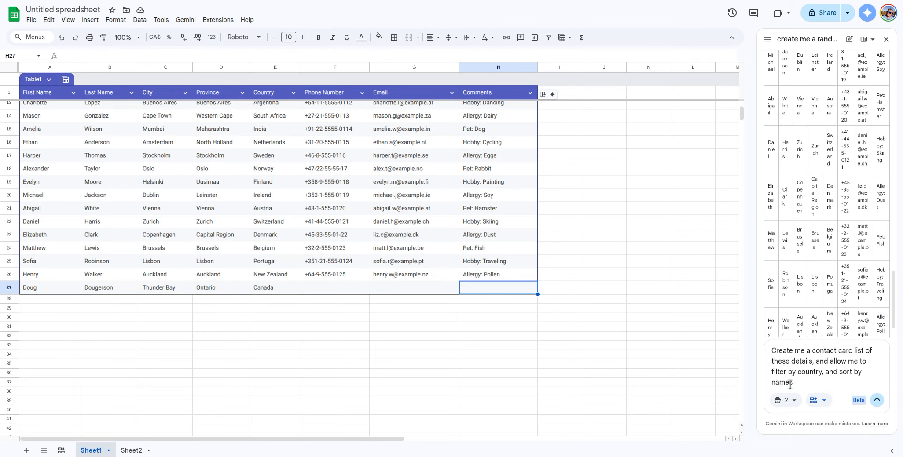
key("Return")
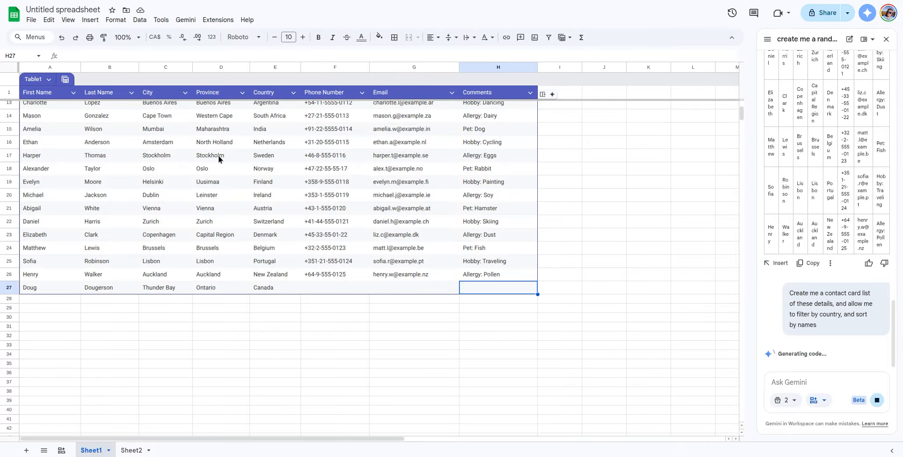
scroll(181, 167, "up", 4)
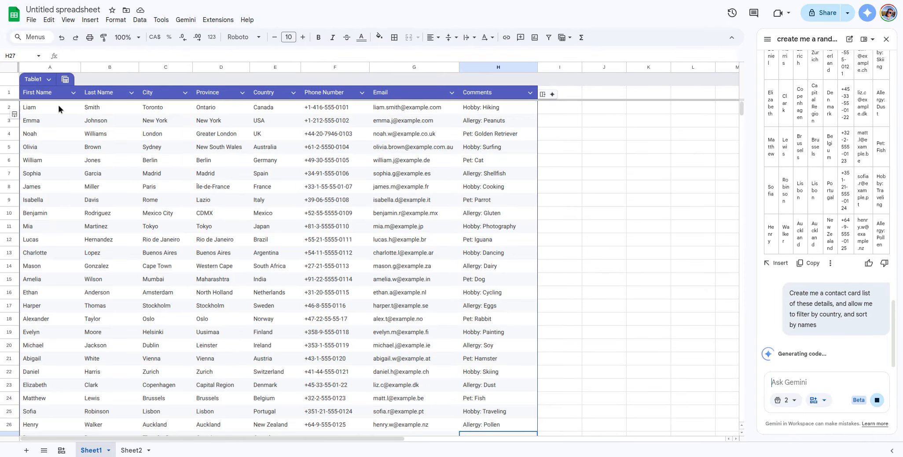
left_click(149, 110)
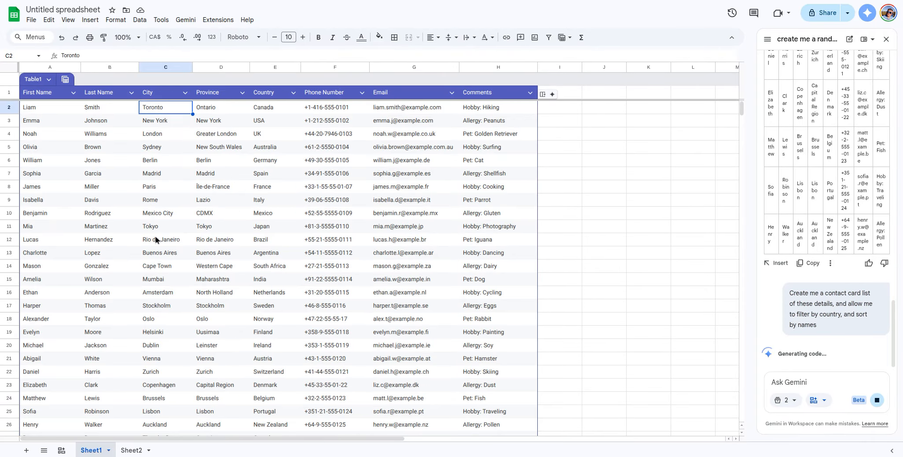
scroll(156, 241, "down", 1)
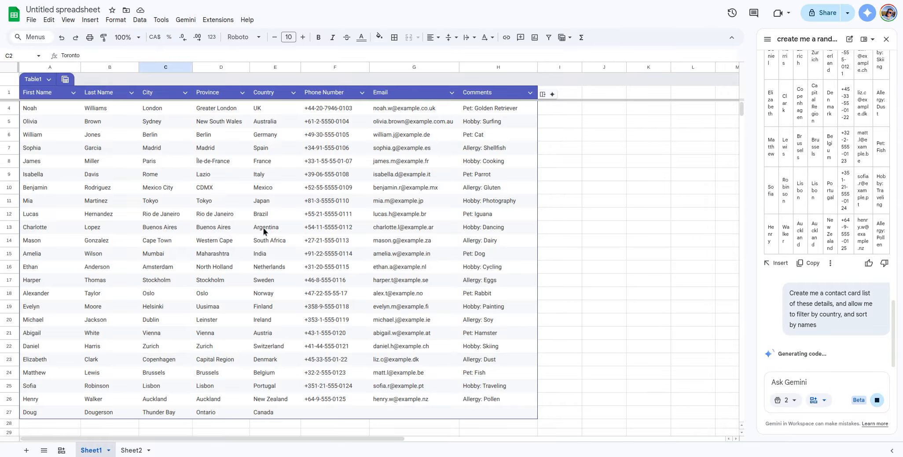
scroll(279, 255, "up", 1)
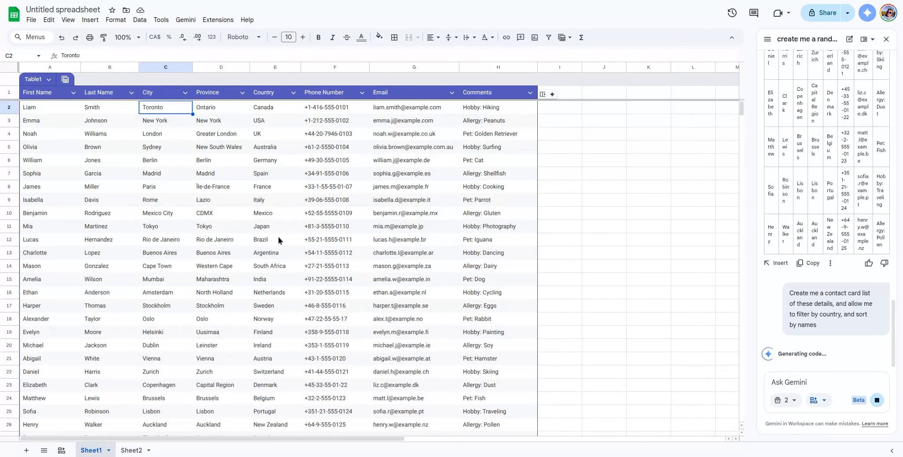
scroll(215, 238, "down", 5)
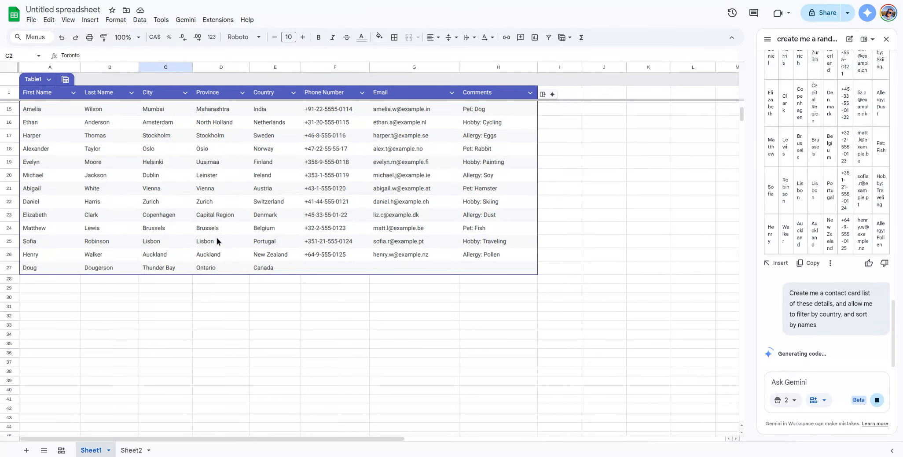
left_click(131, 450)
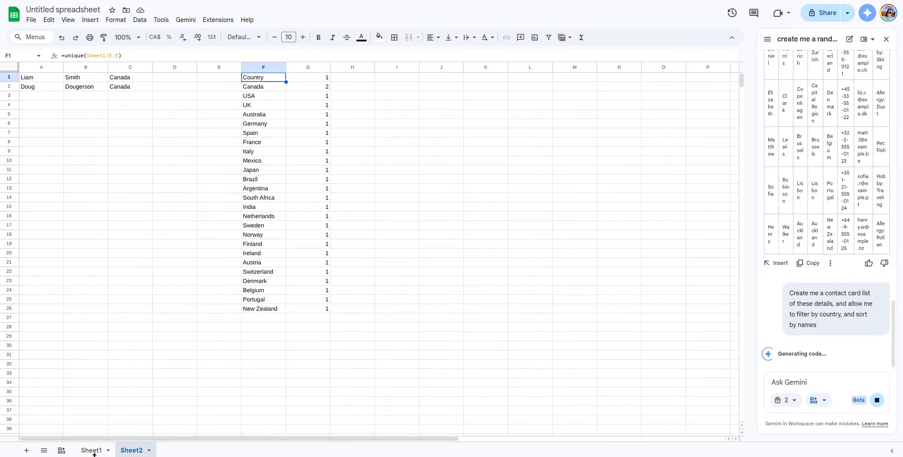
left_click(93, 451)
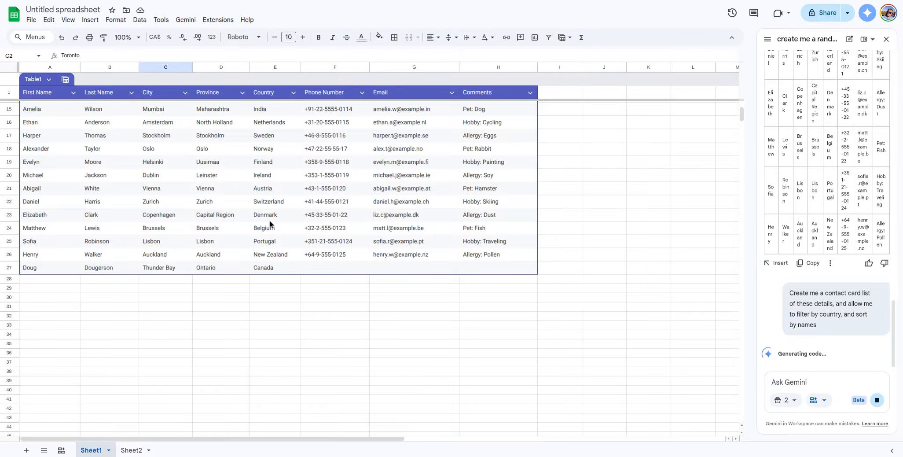
scroll(308, 214, "up", 5)
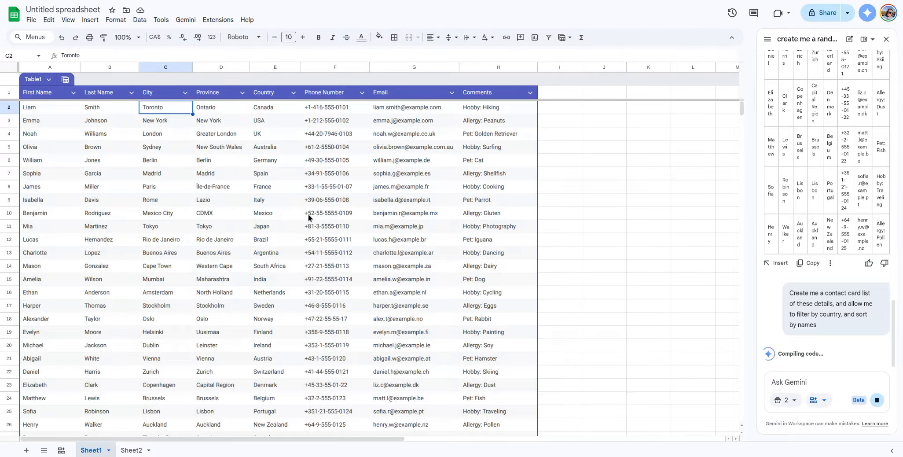
left_click(337, 110)
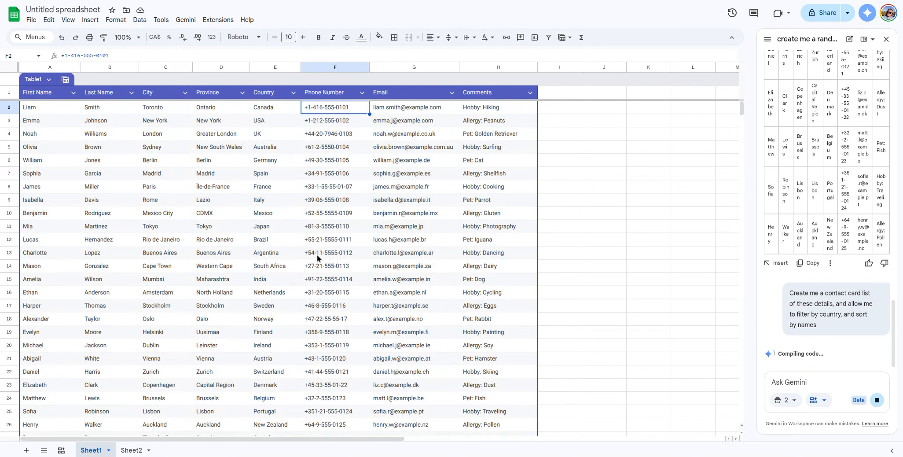
scroll(317, 255, "down", 1)
scroll(316, 250, "up", 1)
left_click(330, 122)
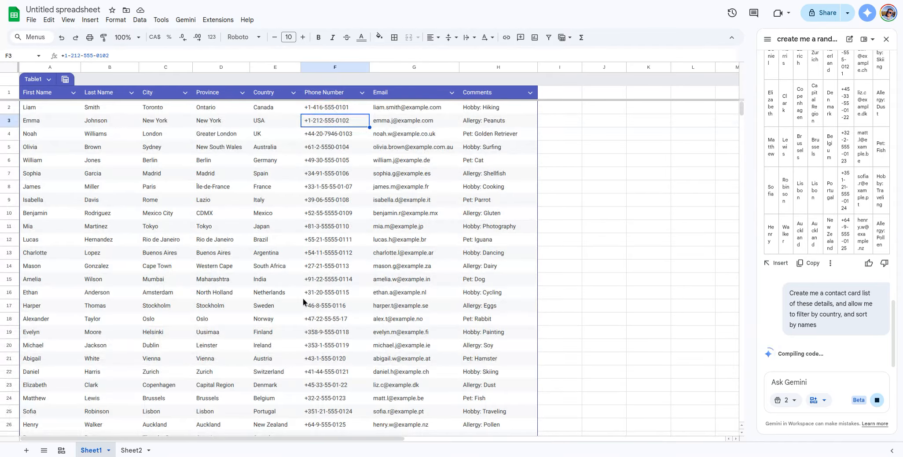
scroll(303, 298, "down", 1)
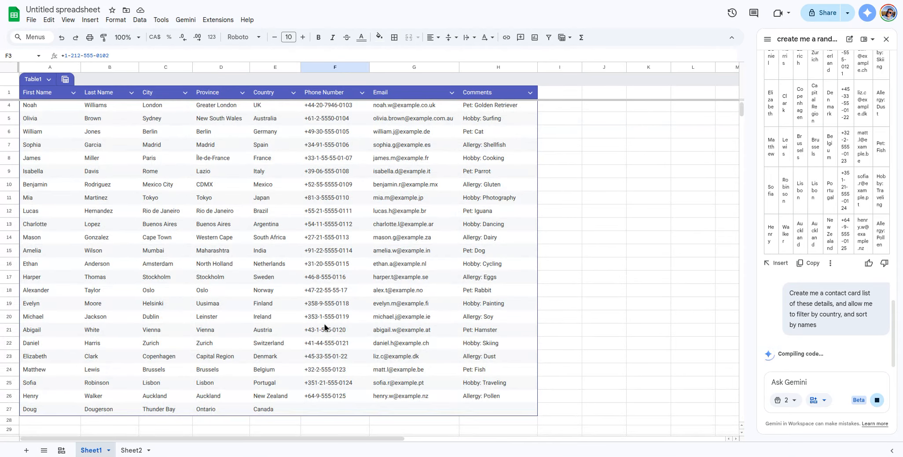
scroll(326, 329, "up", 1)
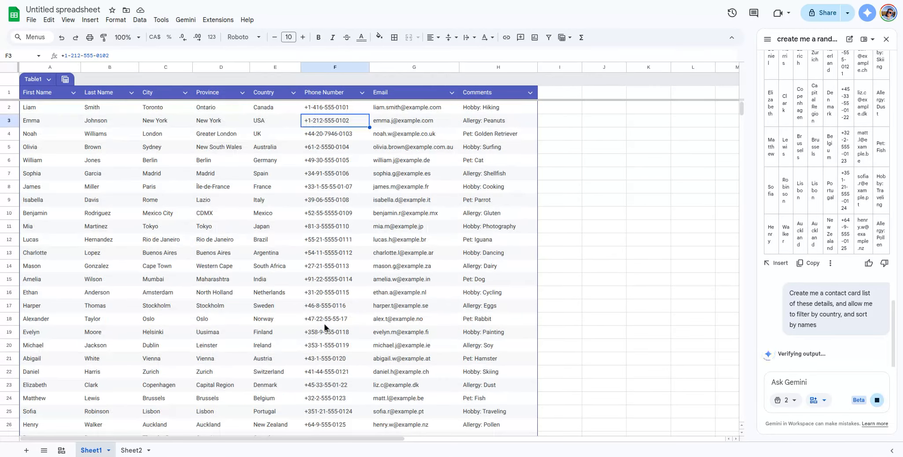
left_click(493, 124)
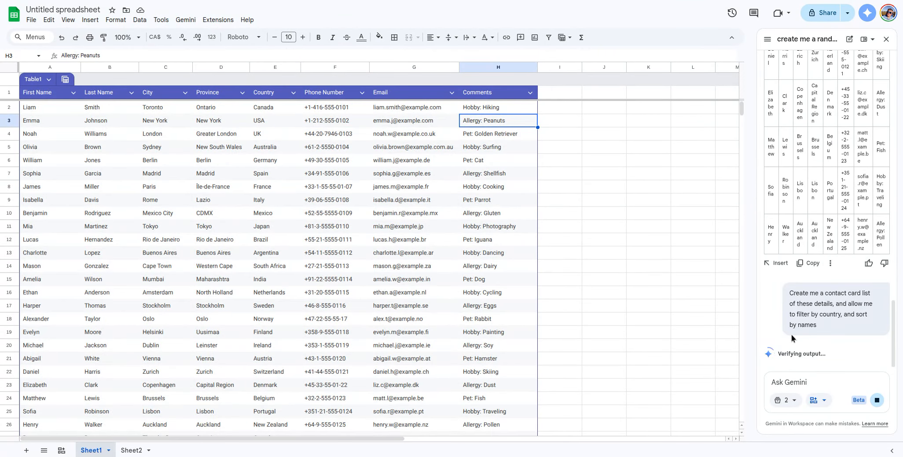
scroll(298, 231, "down", 3)
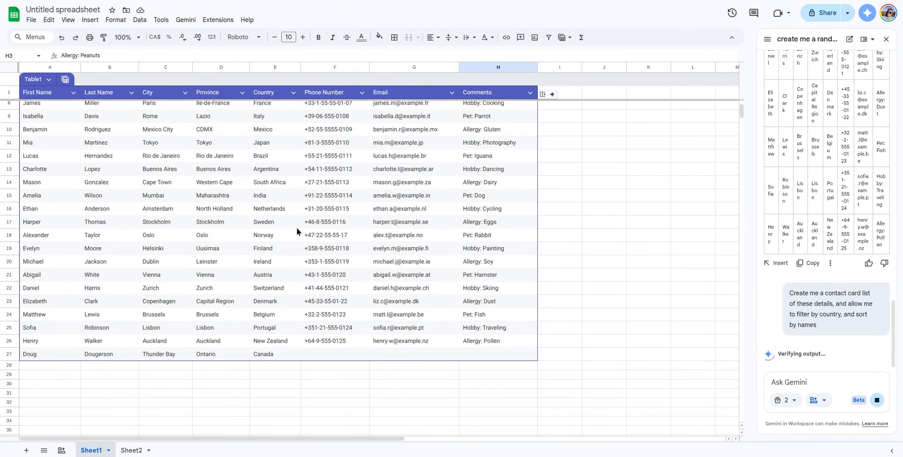
left_click(32, 80)
Step: Rename the contact table from Table1 to Contacts
left_click(32, 80)
double_click(36, 80)
type("Contacts")
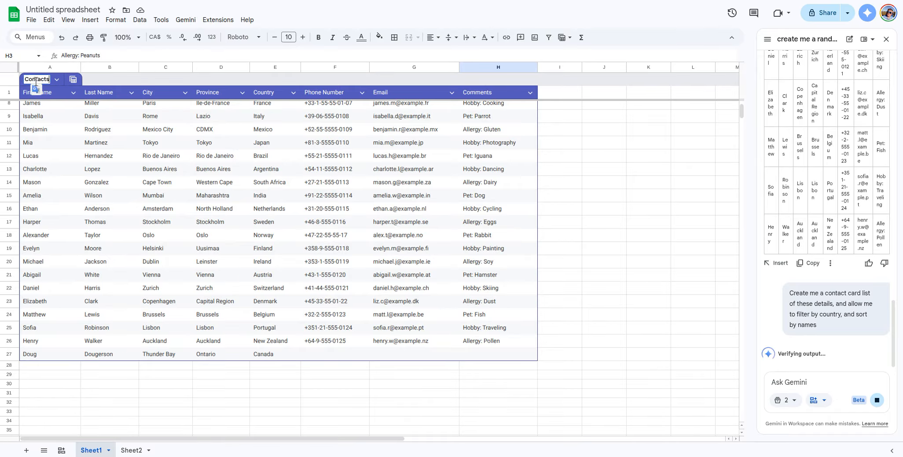
key("Return")
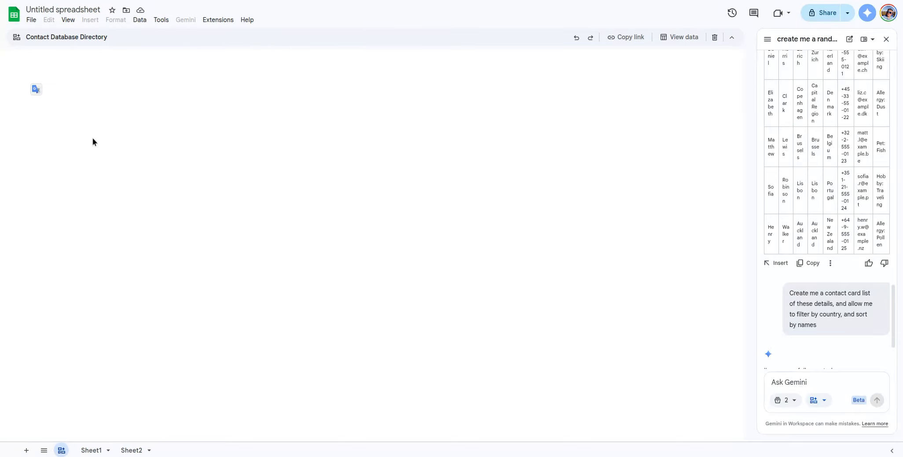
mouse_move(156, 150)
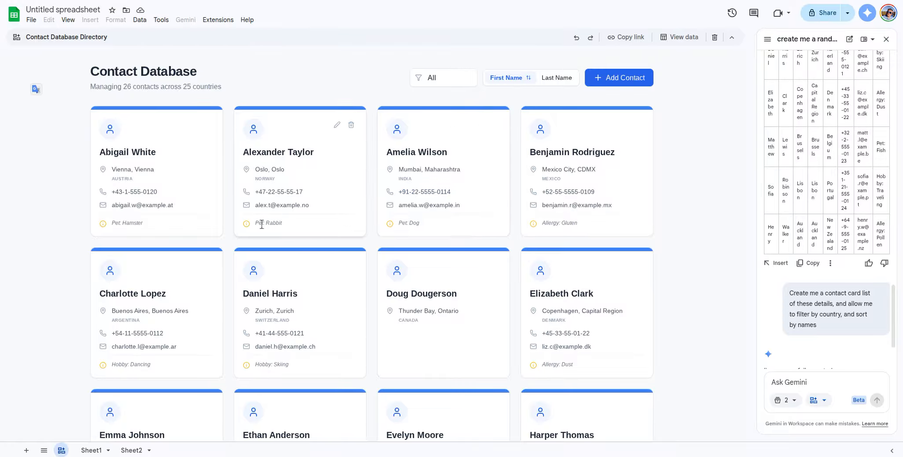
Step: Filter the Contact Database Directory cards to show only contacts from Canada
scroll(289, 200, "down", 9)
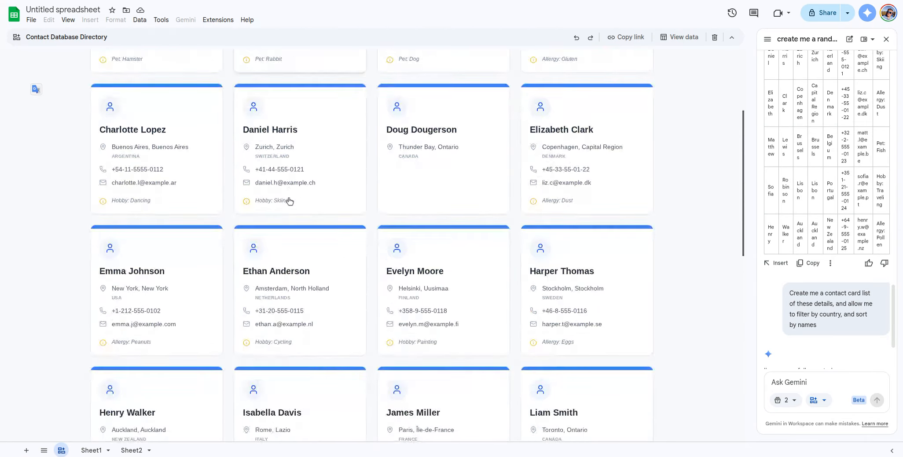
scroll(290, 199, "up", 9)
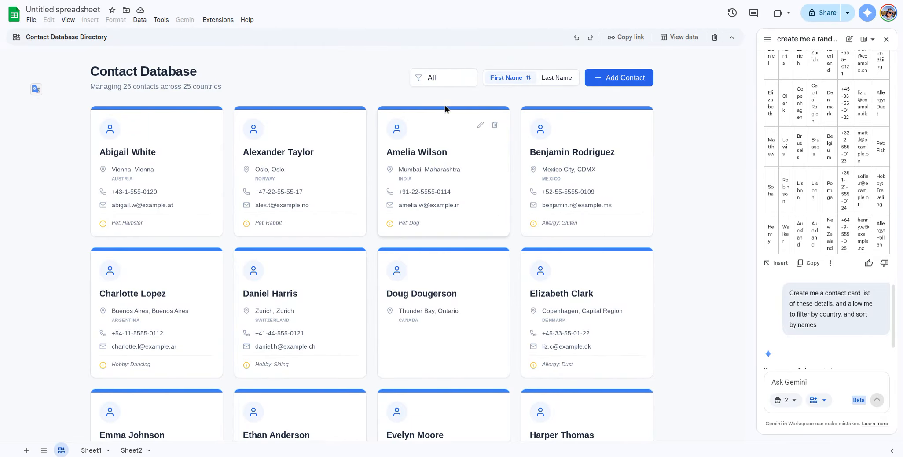
left_click(444, 83)
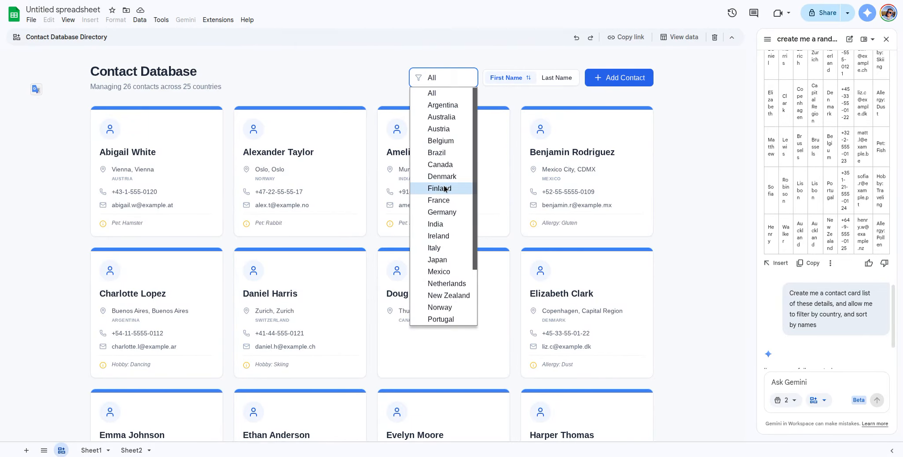
left_click(443, 163)
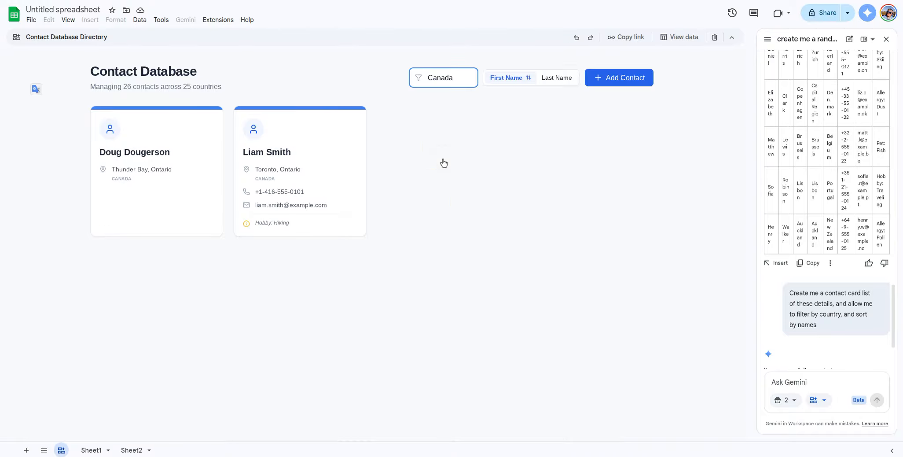
Step: Try sorting the cards by last name in both directions and by first name
left_click(447, 80)
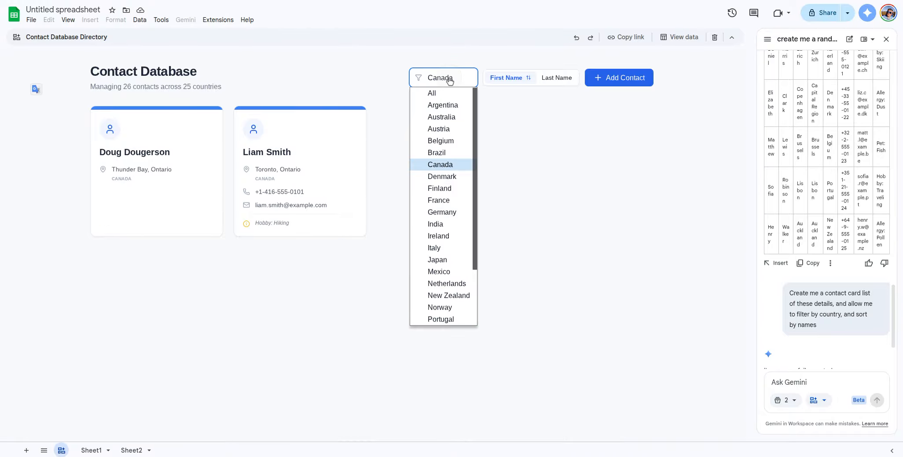
left_click(549, 80)
left_click(550, 80)
left_click(507, 78)
left_click(547, 78)
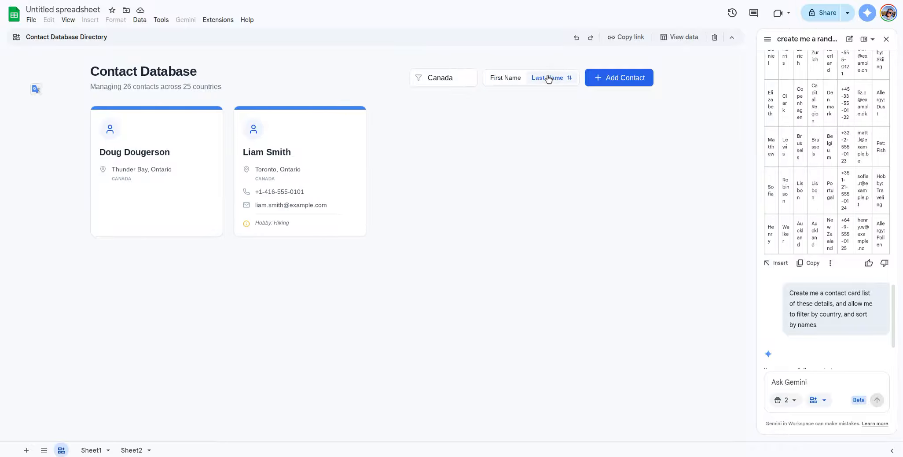
left_click(548, 79)
left_click(549, 79)
Step: Filter the cards by Australia, then Argentina, then back to all countries
left_click(442, 77)
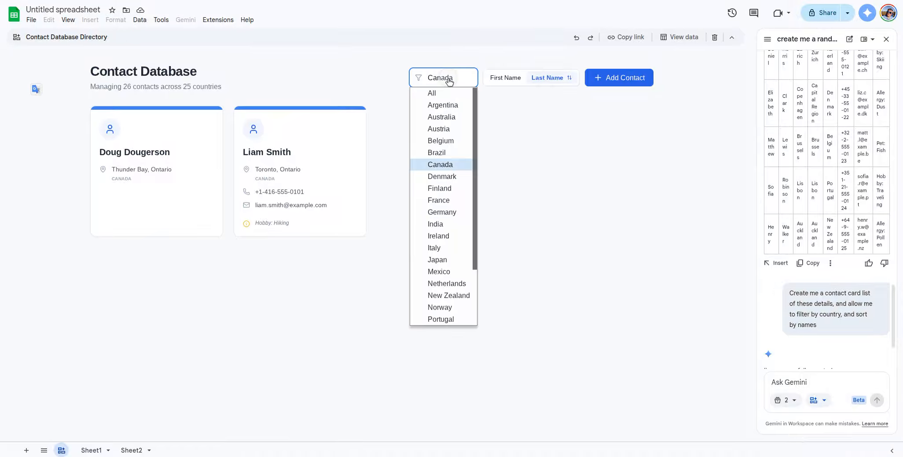
scroll(451, 239, "down", 1)
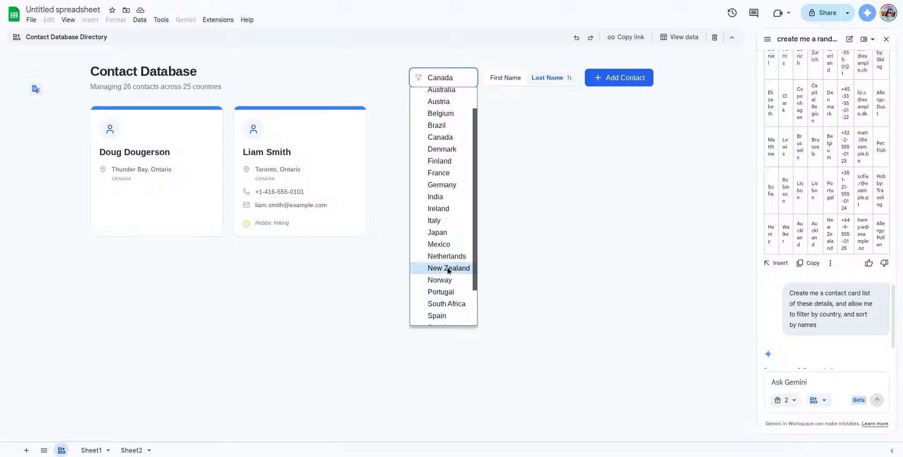
scroll(453, 262, "up", 2)
left_click(453, 119)
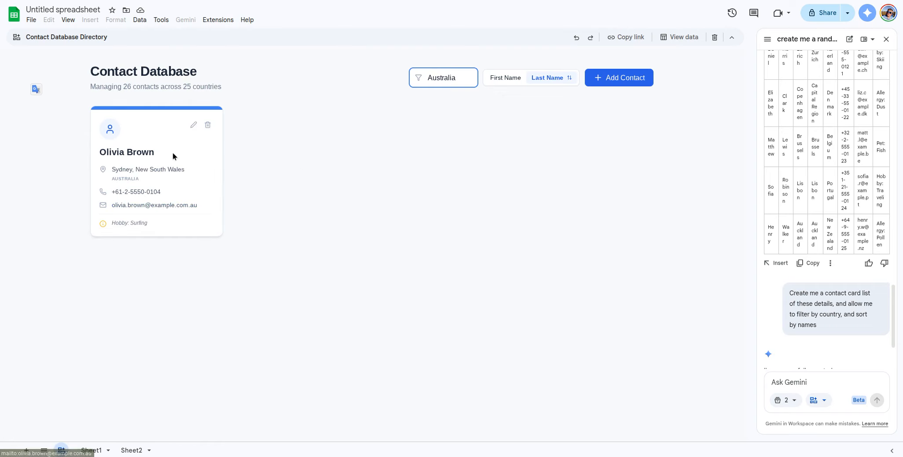
left_click(441, 81)
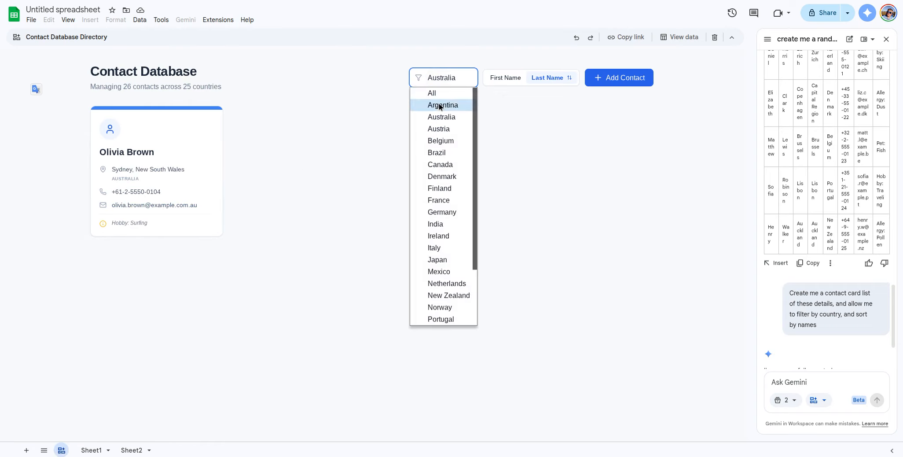
left_click(442, 105)
left_click(442, 83)
left_click(442, 93)
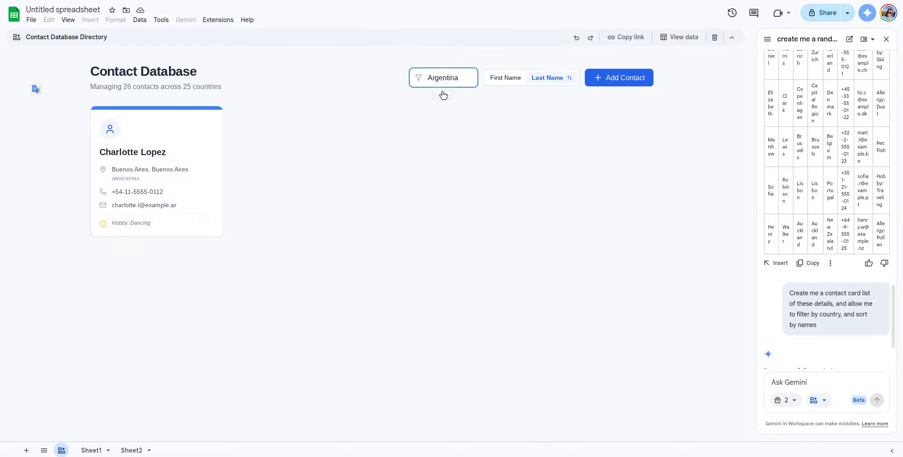
Step: Sort all contact cards by first name and scroll through them
left_click(504, 78)
scroll(343, 178, "down", 6)
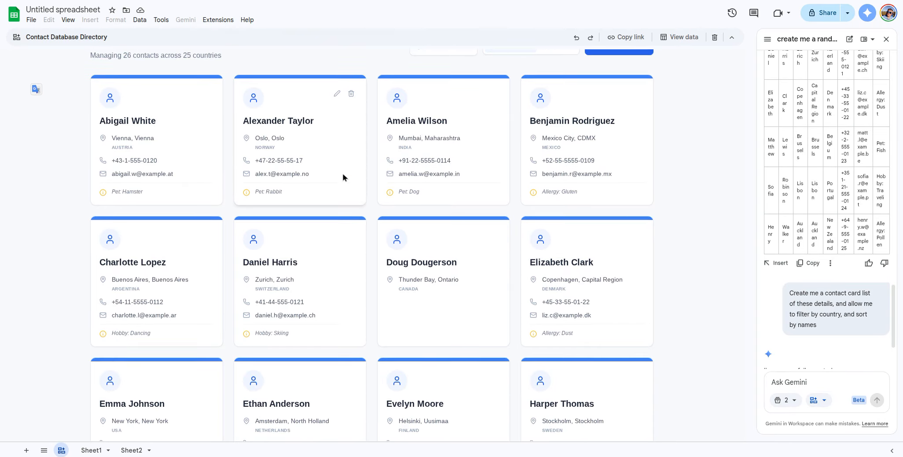
scroll(343, 178, "up", 6)
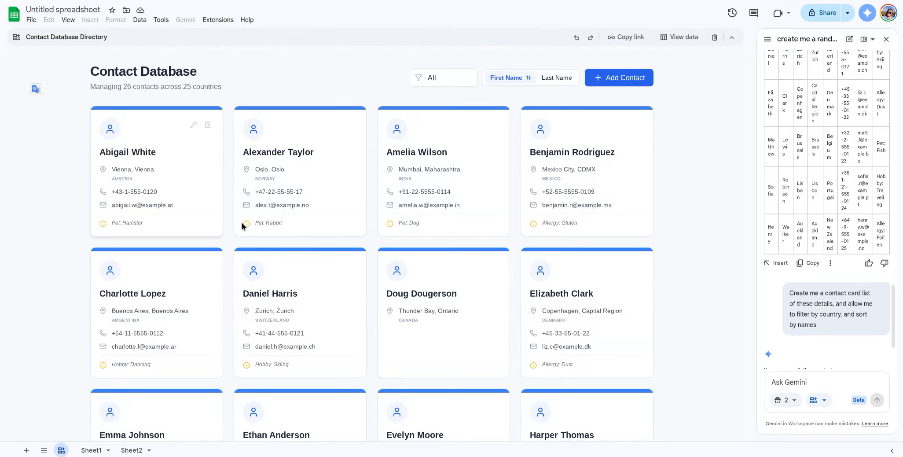
scroll(305, 226, "down", 2)
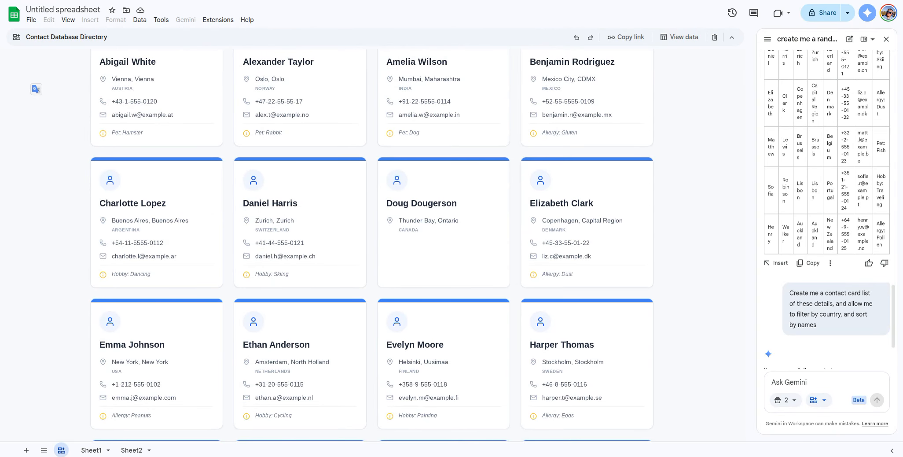
Step: On Sheet1, fill row 28 with the contact's first and last name, Thunder Bay, Ontario, Canada
left_click(91, 450)
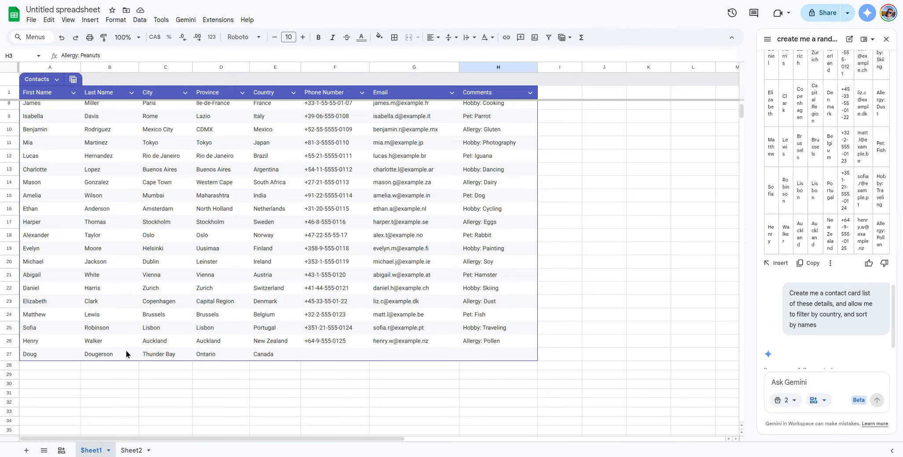
left_click(42, 367)
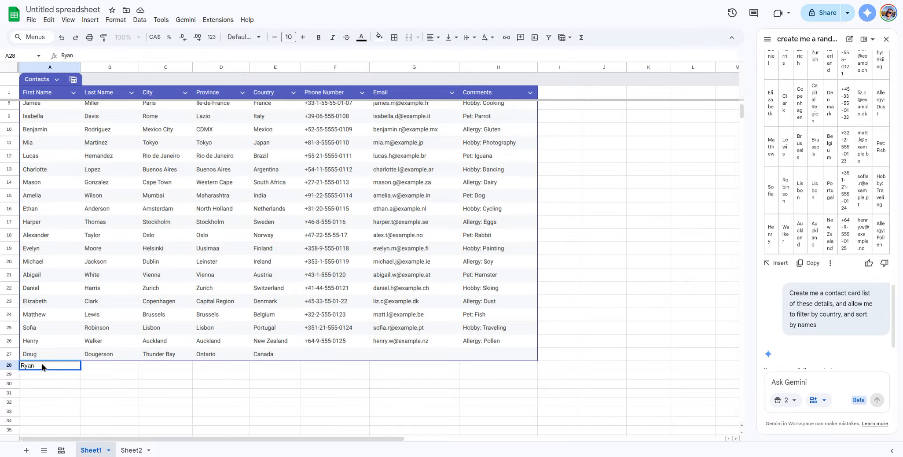
key("Tab")
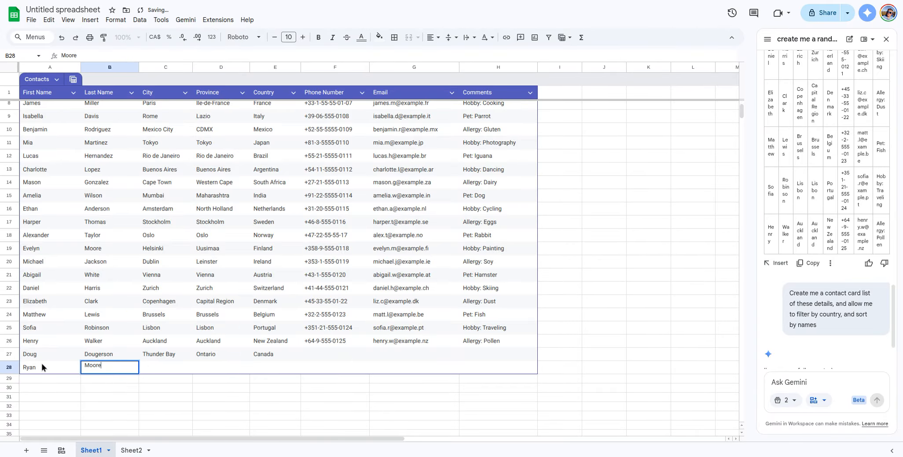
key("Tab")
type("Thunder")
key("Tab")
type("Onta")
key("Tab")
type("Ca")
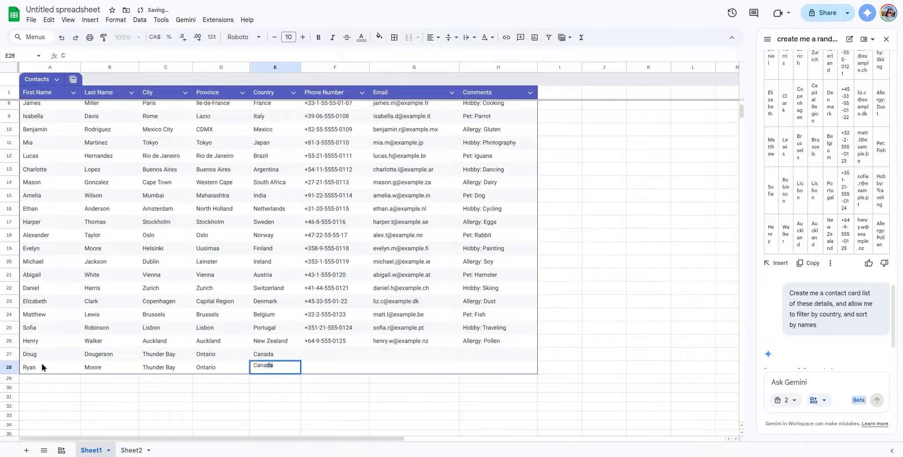
key("Tab")
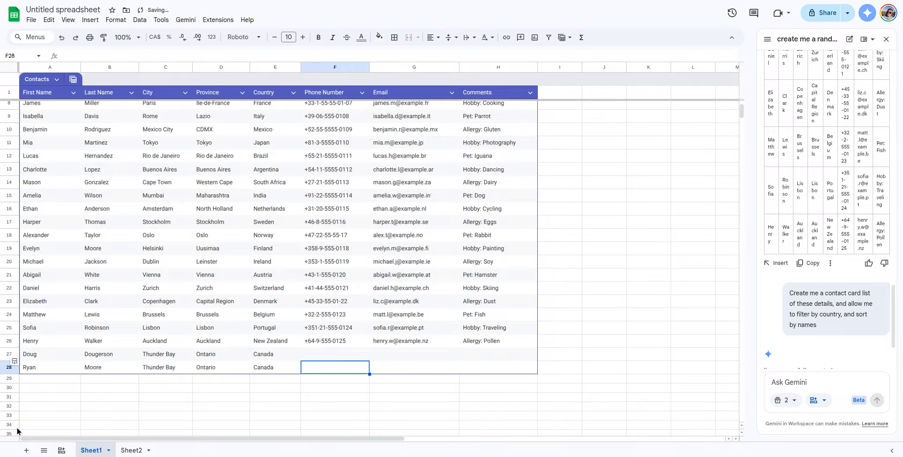
left_click(61, 450)
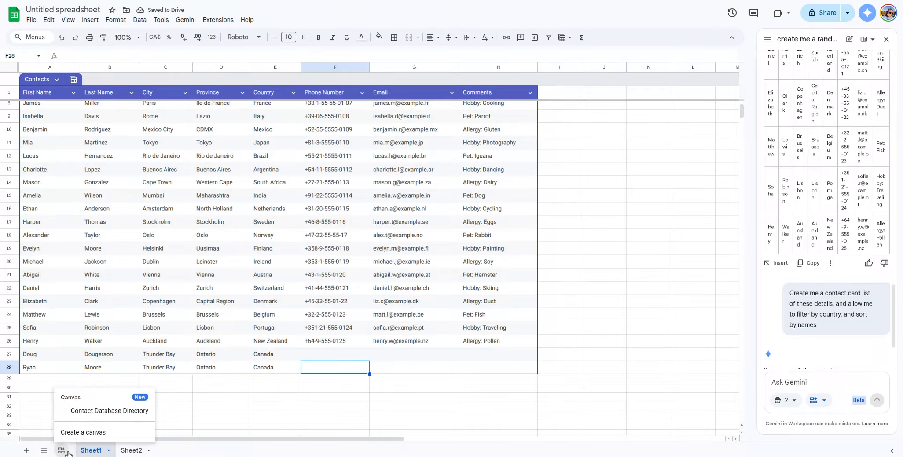
Step: Open the Contact Database Directory canvas and scroll the cards to find the new Thunder Bay contact
left_click(109, 410)
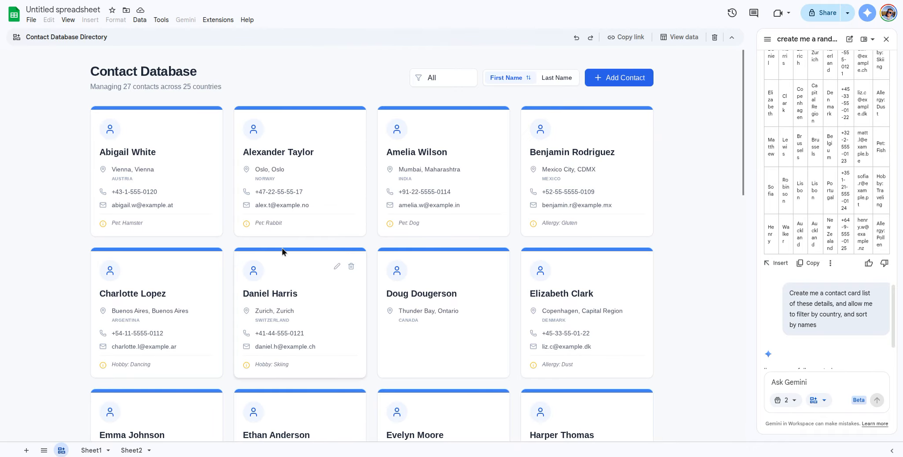
scroll(283, 252, "down", 10)
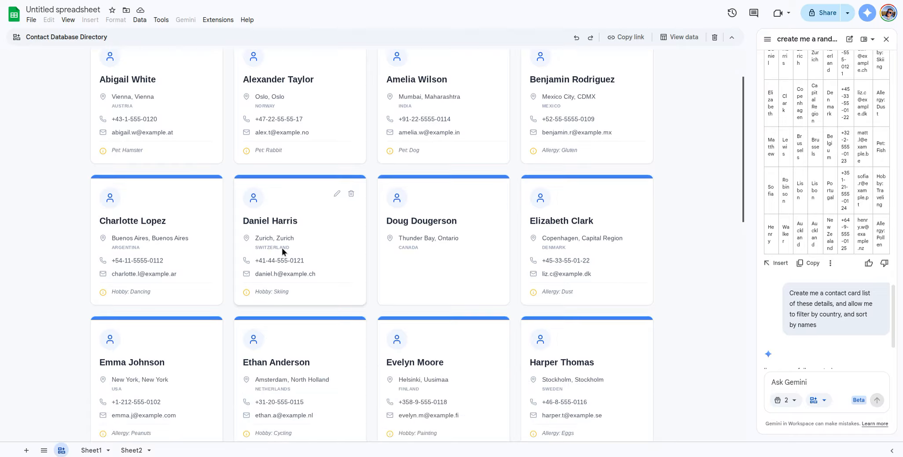
scroll(283, 252, "down", 4)
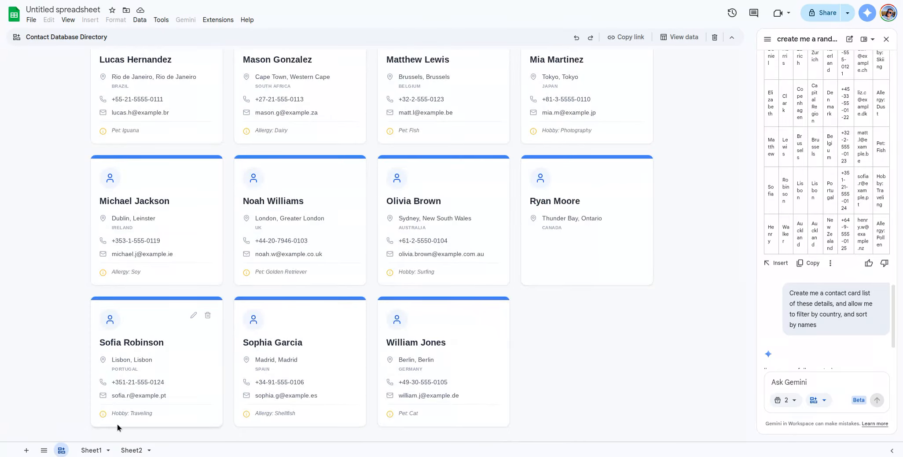
scroll(523, 295, "up", 15)
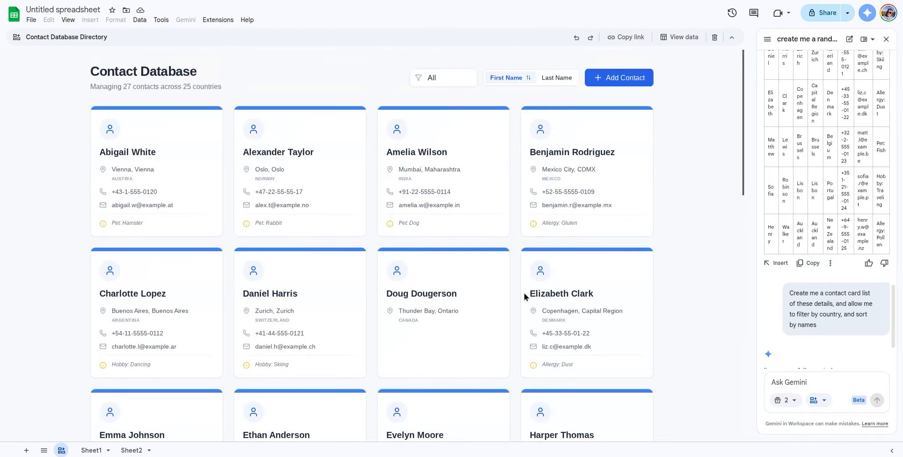
scroll(544, 278, "down", 3)
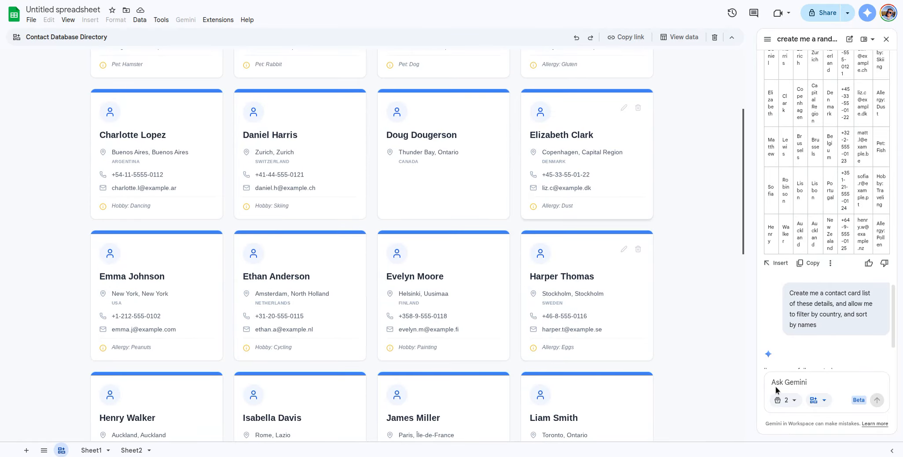
left_click(823, 398)
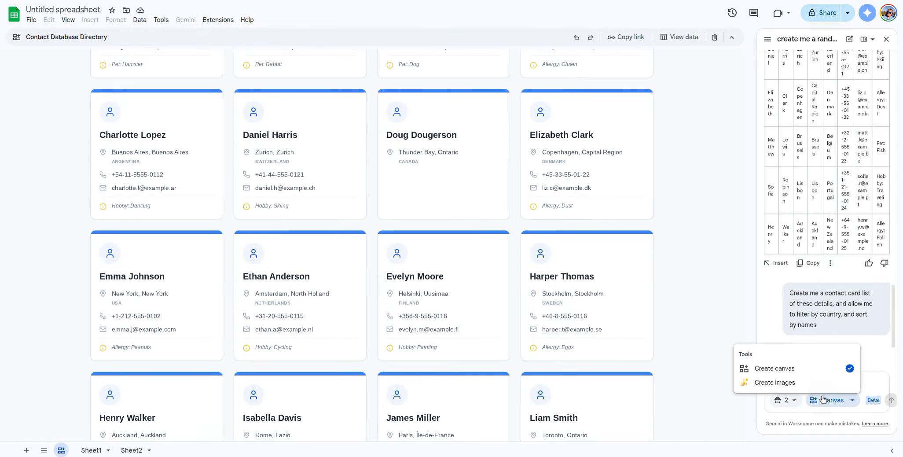
left_click(823, 399)
Step: Turn off Gemini's Create canvas tool
left_click(823, 399)
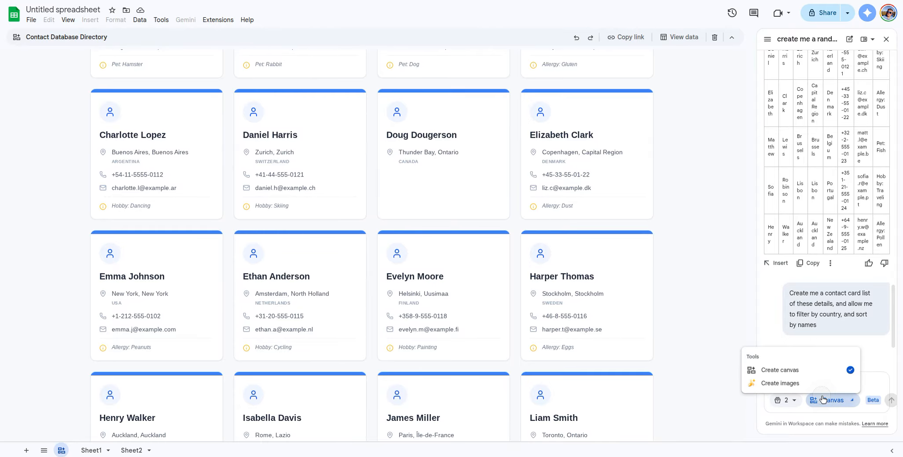
left_click(805, 370)
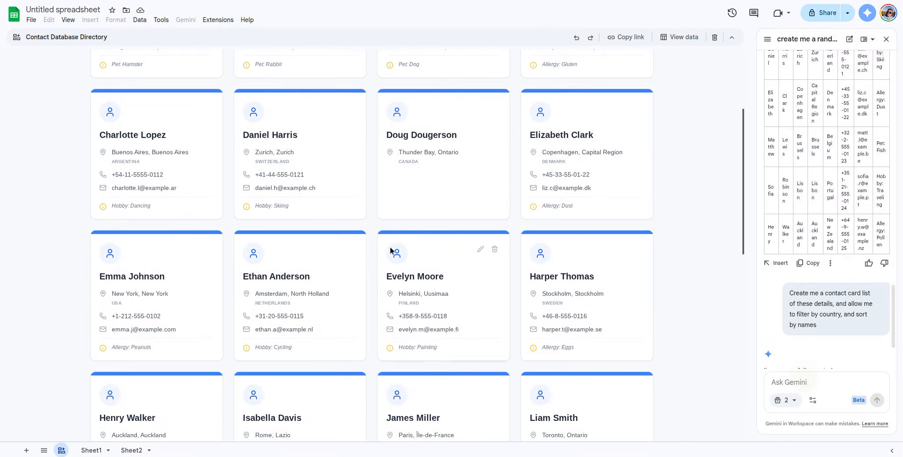
scroll(335, 250, "up", 4)
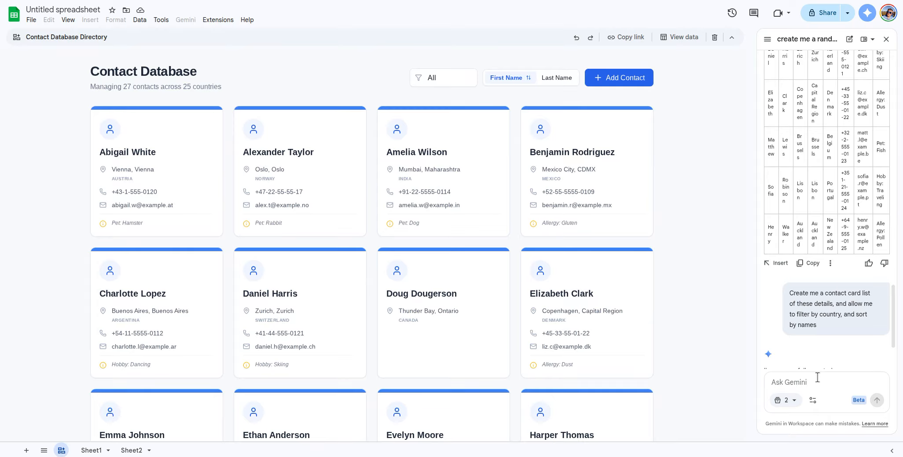
Step: Type a request in the Ask Gemini box asking the database to also show sorting
type("Can have the database sor")
key("BackSpace")
type("also show sorting by pro")
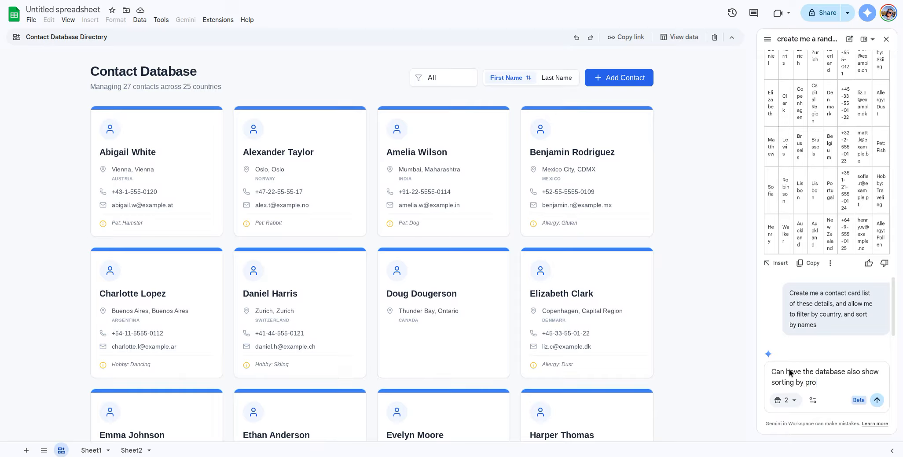
key("BackSpace")
Step: Finish the request with 'city', send it to Gemini, and scroll the canvas while it updates
type("city")
key("Return")
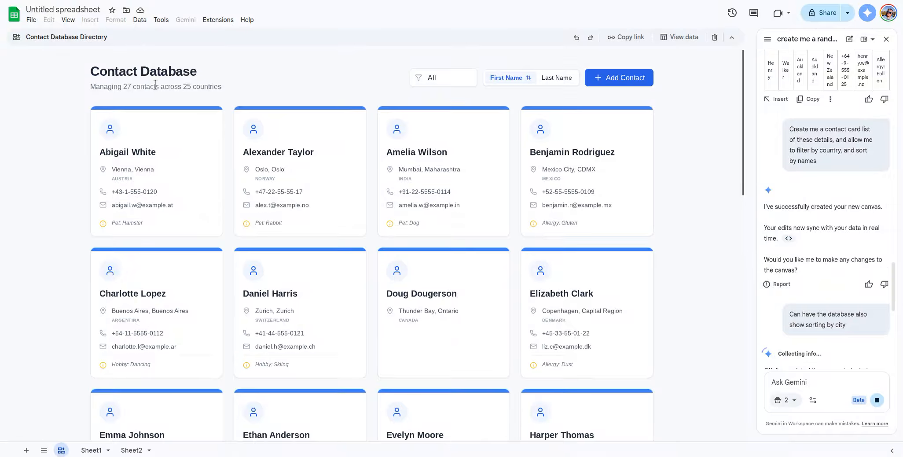
scroll(180, 111, "down", 4)
scroll(203, 145, "down", 2)
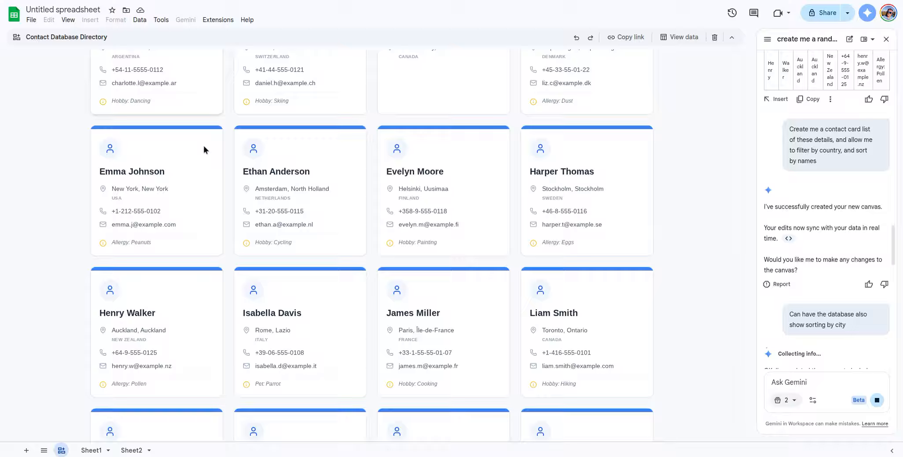
scroll(203, 145, "down", 3)
scroll(207, 145, "down", 5)
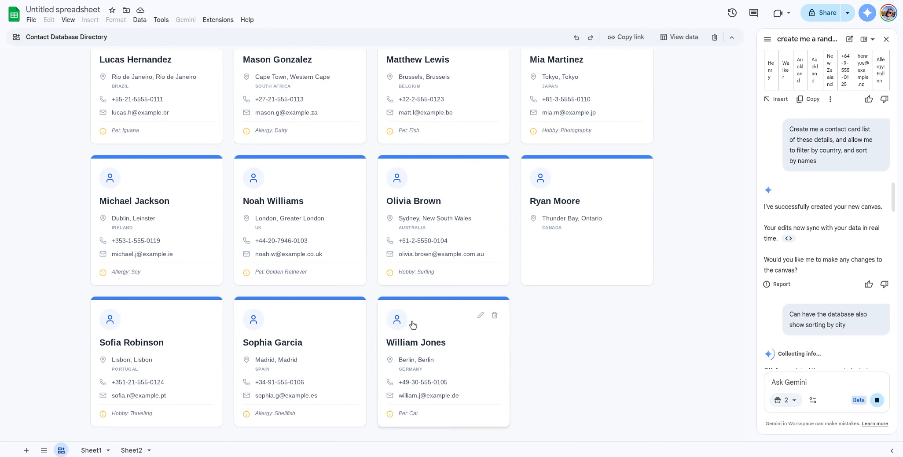
scroll(415, 309, "up", 10)
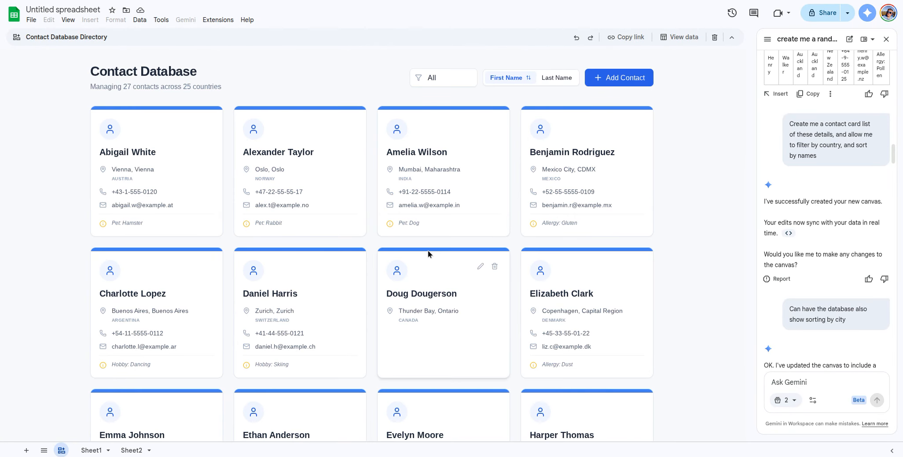
scroll(793, 355, "down", 2)
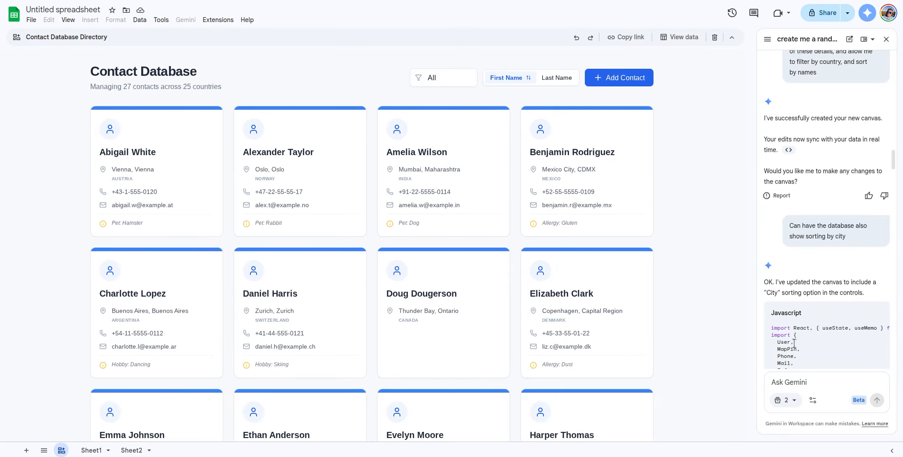
scroll(794, 341, "down", 7)
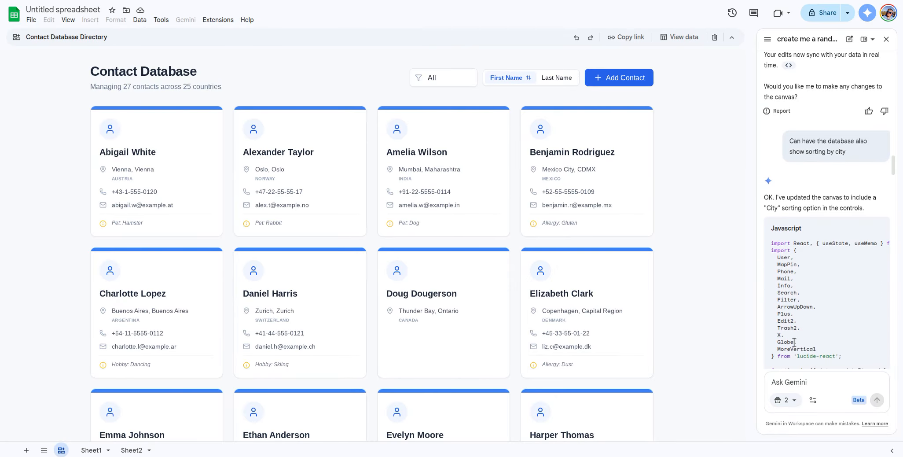
scroll(795, 343, "down", 6)
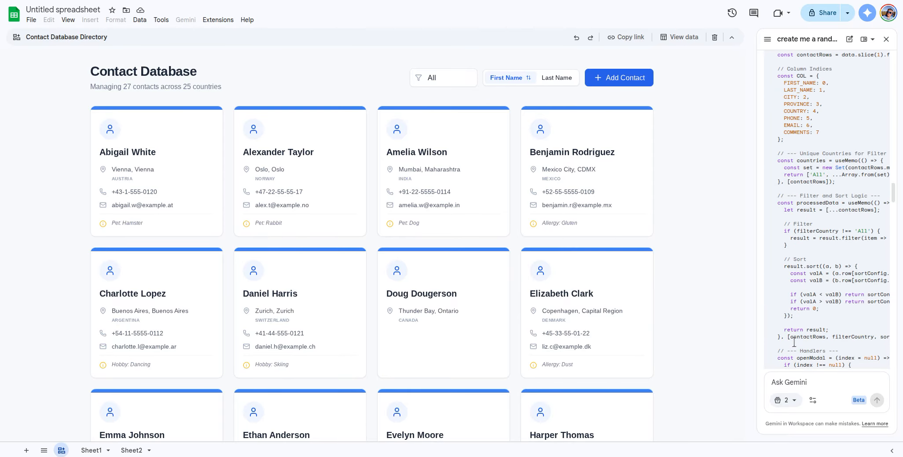
scroll(795, 341, "down", 15)
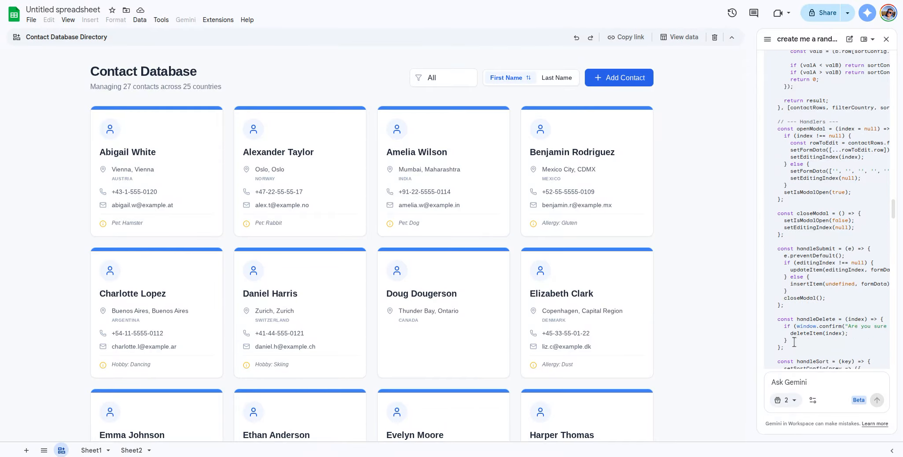
scroll(487, 278, "down", 7)
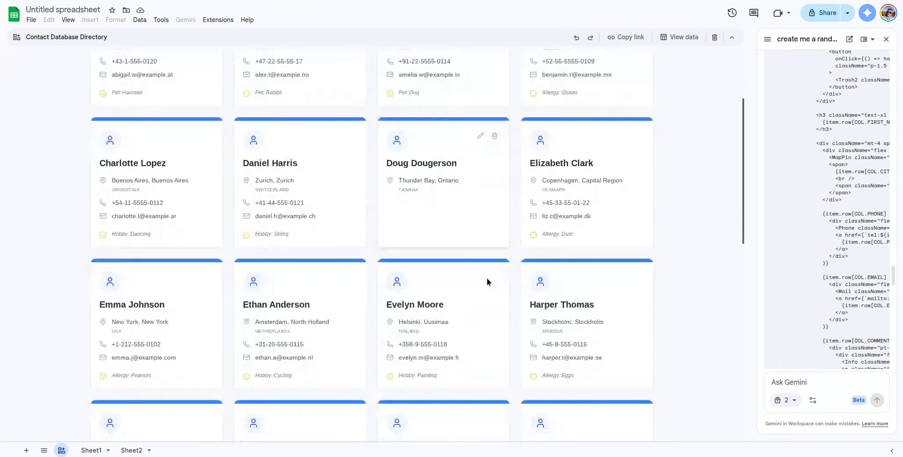
scroll(487, 278, "up", 7)
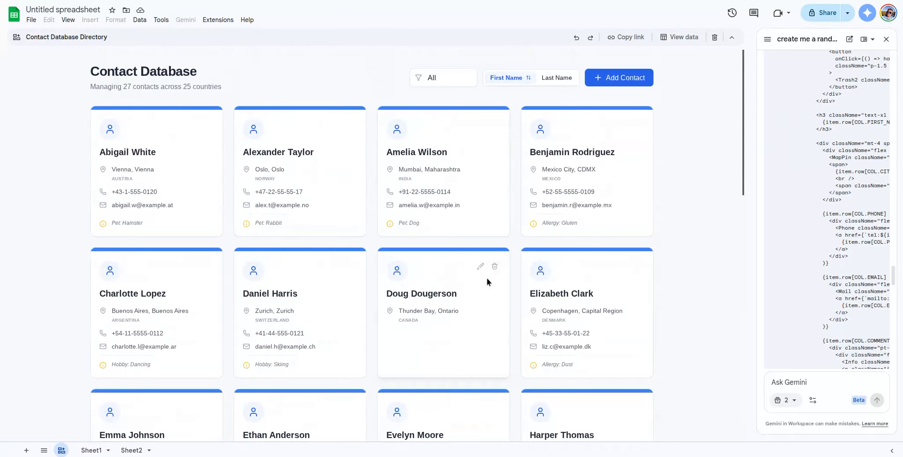
left_click(449, 77)
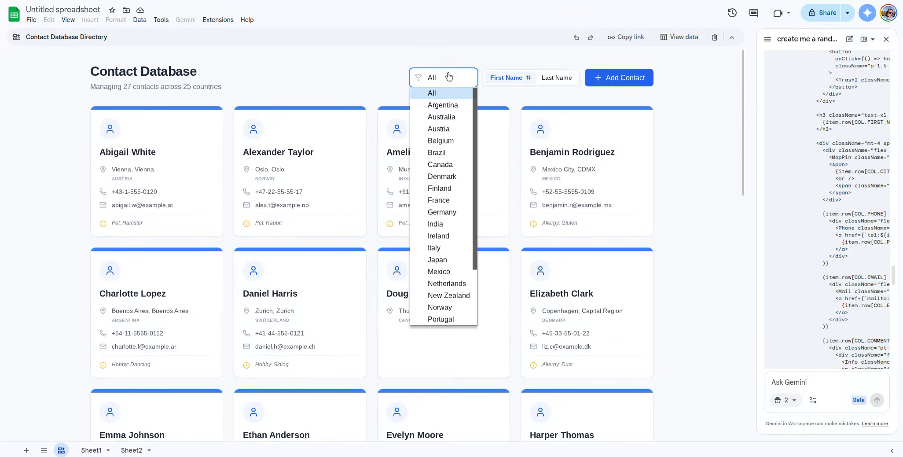
left_click(449, 77)
left_click(800, 388)
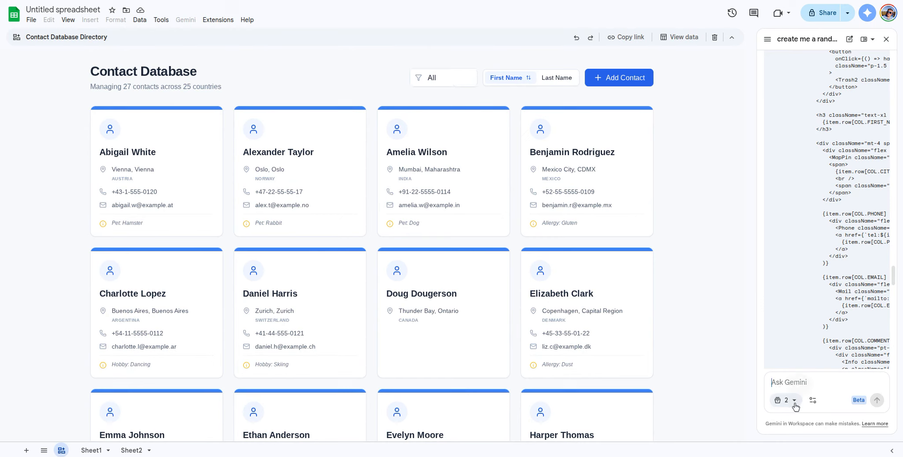
Step: With Create canvas selected, send Gemini 'can you have this canvas sorty also by city'
left_click(813, 404)
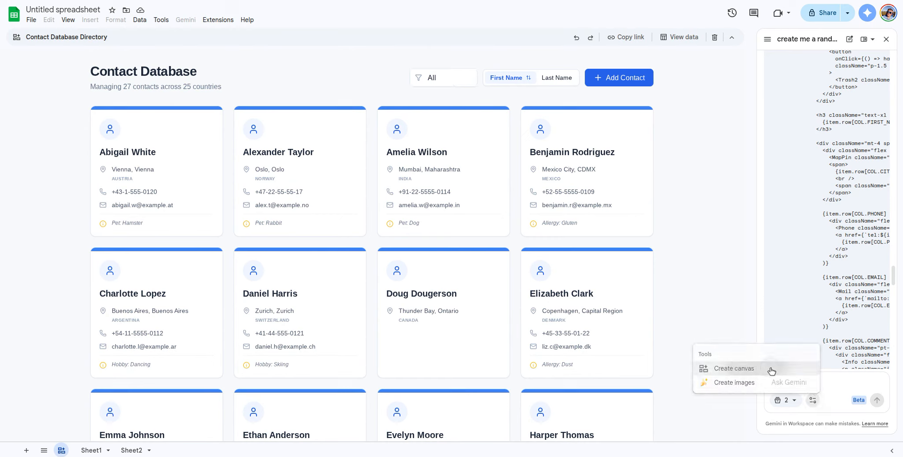
left_click(771, 370)
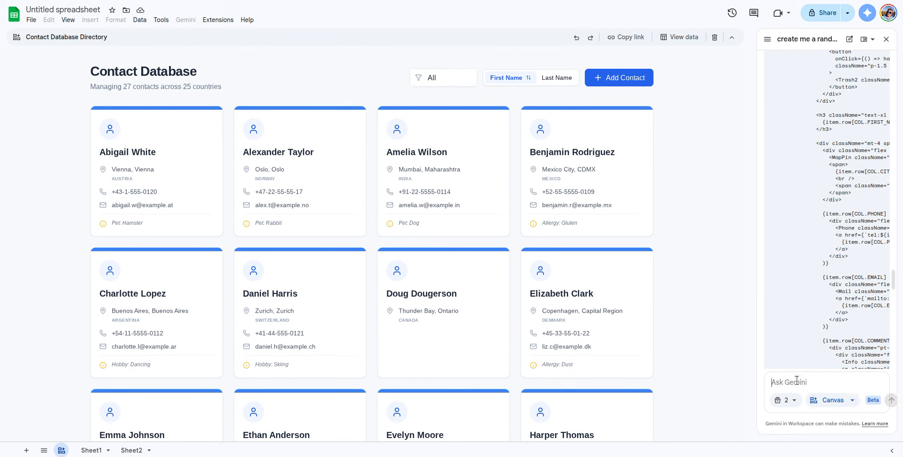
type("can you have")
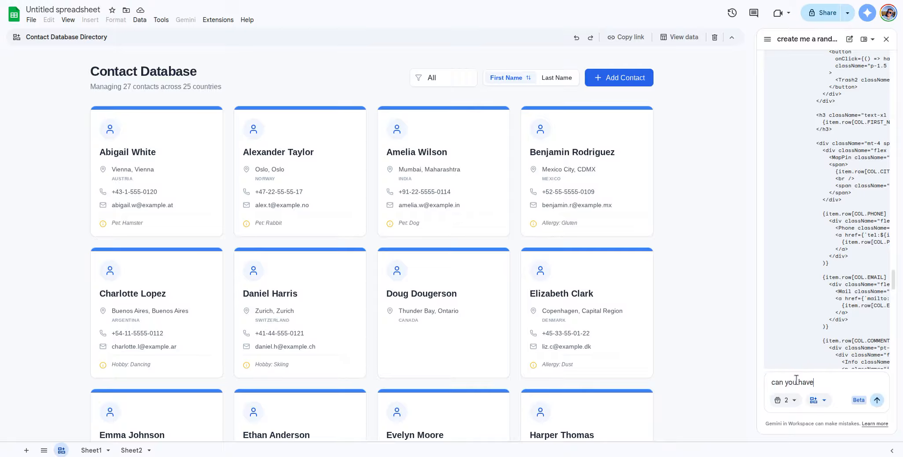
type(" this canvas sorty also by city")
key("Return")
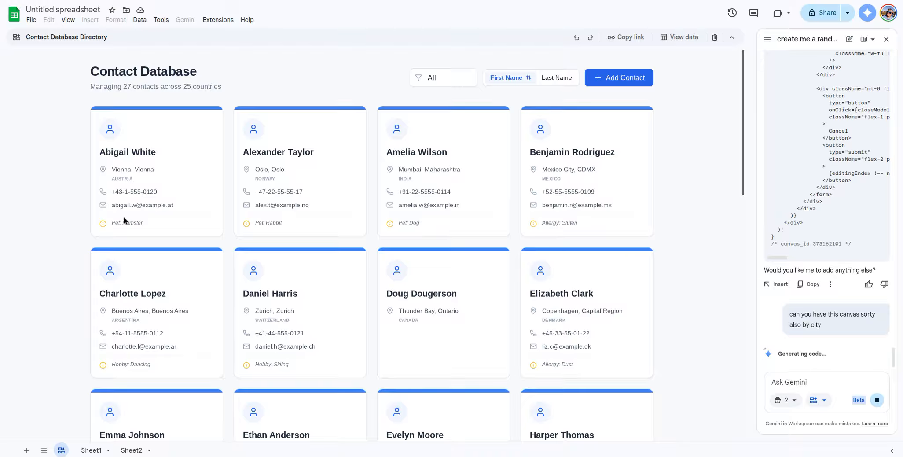
Step: Scroll through Gemini's reply and check its extra options while the canvas is generated
scroll(460, 212, "down", 4)
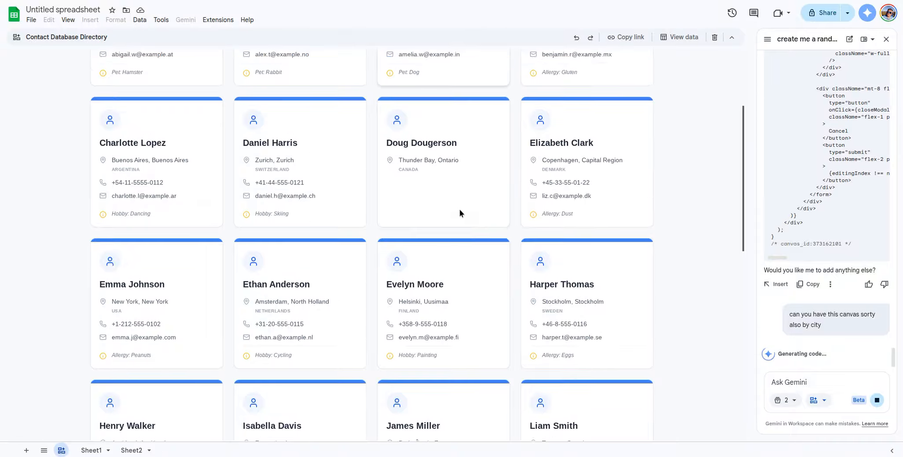
scroll(460, 209, "down", 9)
scroll(460, 209, "up", 12)
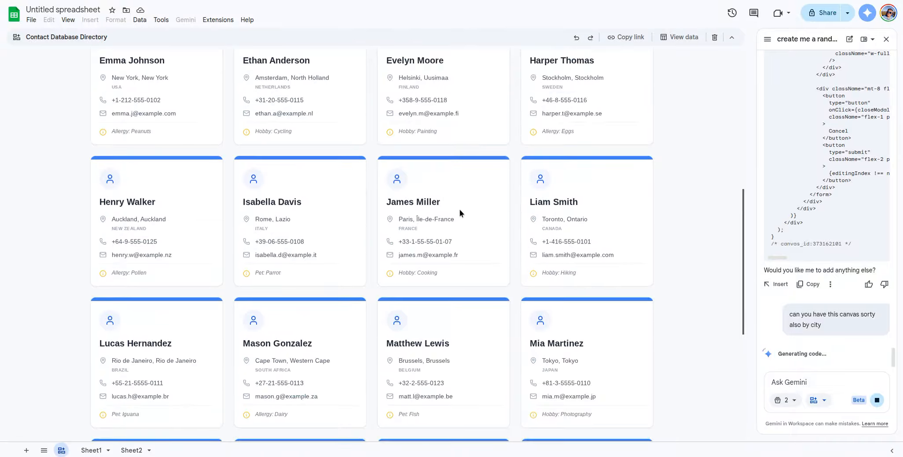
scroll(460, 209, "up", 1)
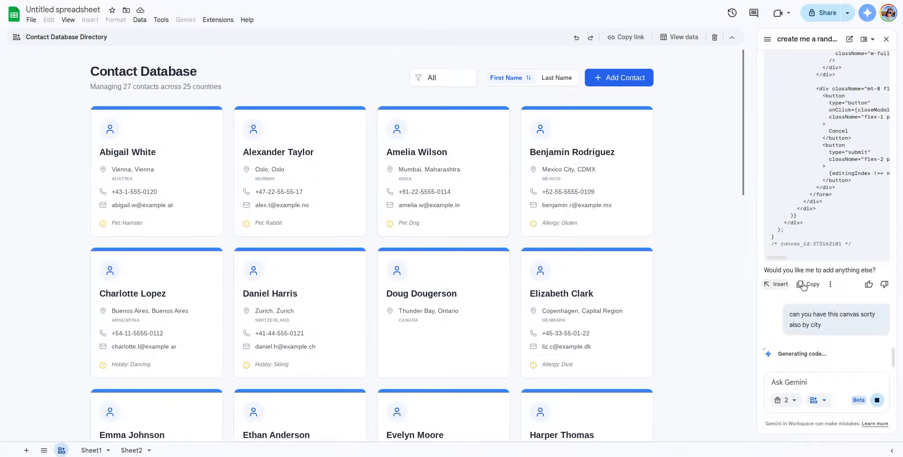
left_click(830, 284)
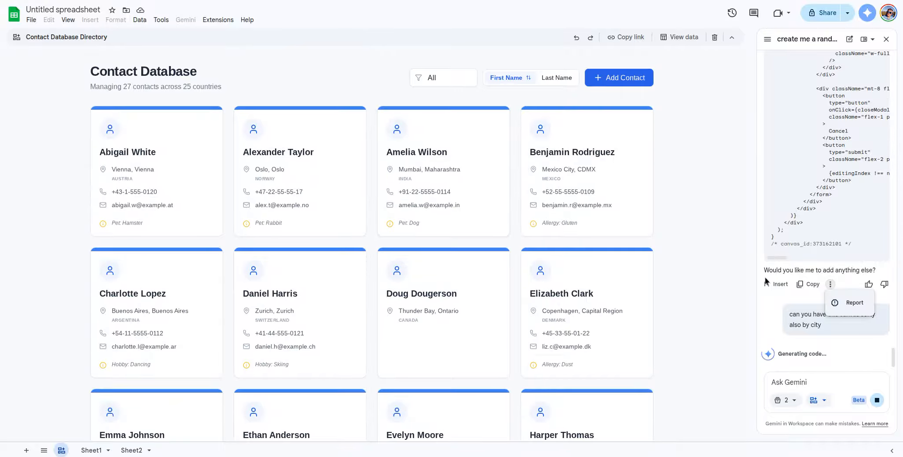
left_click(695, 246)
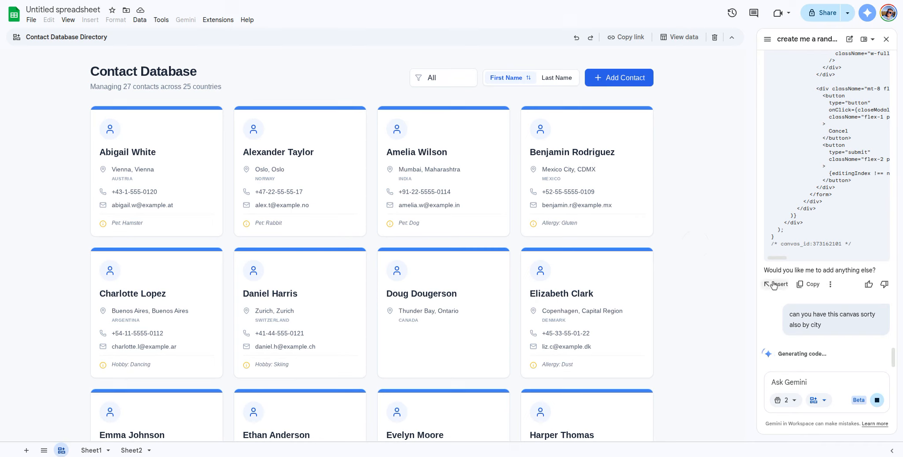
mouse_move(781, 258)
left_mouse_down()
mouse_move(858, 262)
mouse_move(776, 254)
left_mouse_up()
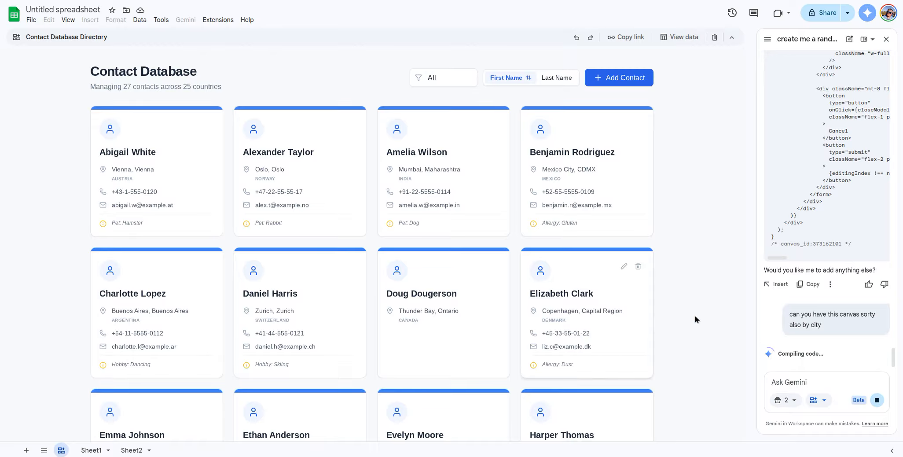
Step: On Sheet2, move the Canada filter formula from A1 down to A2
left_click(128, 449)
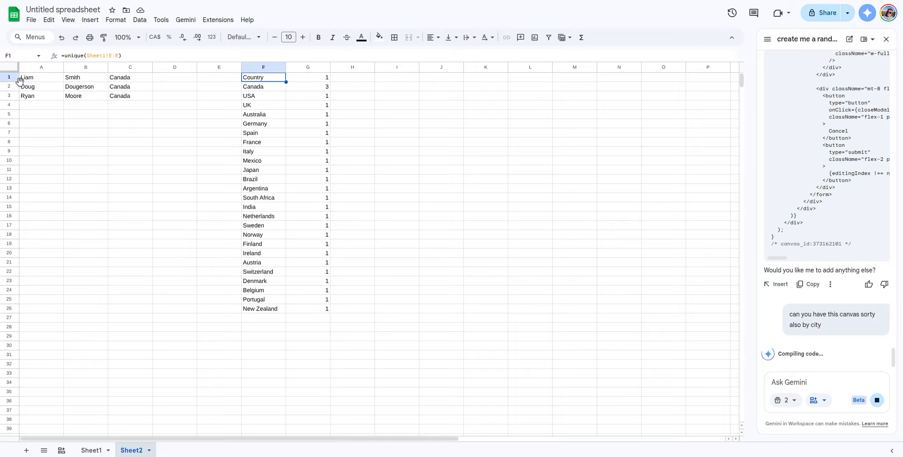
left_click(36, 80)
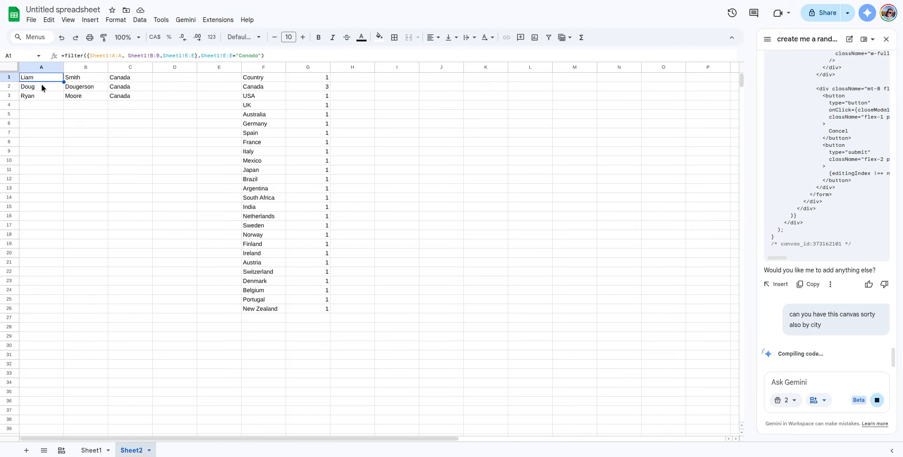
left_click_drag(41, 83, 43, 90)
left_click_drag(57, 167, 71, 179)
left_click(46, 76)
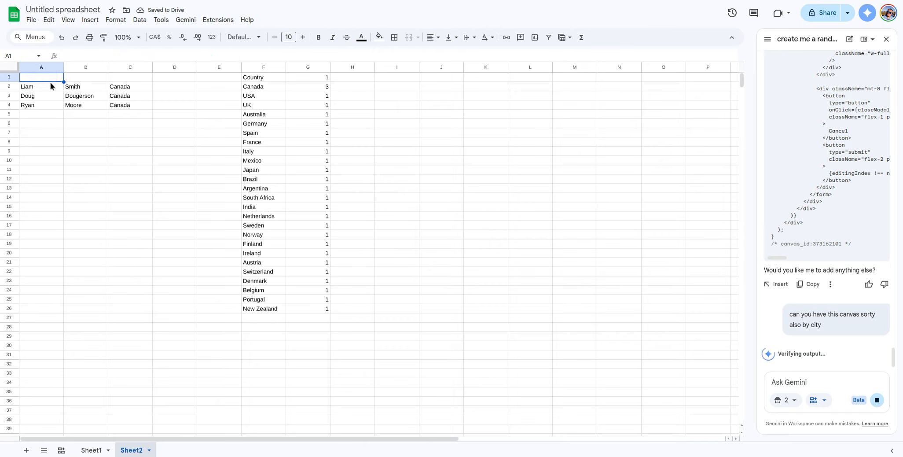
left_click(131, 78)
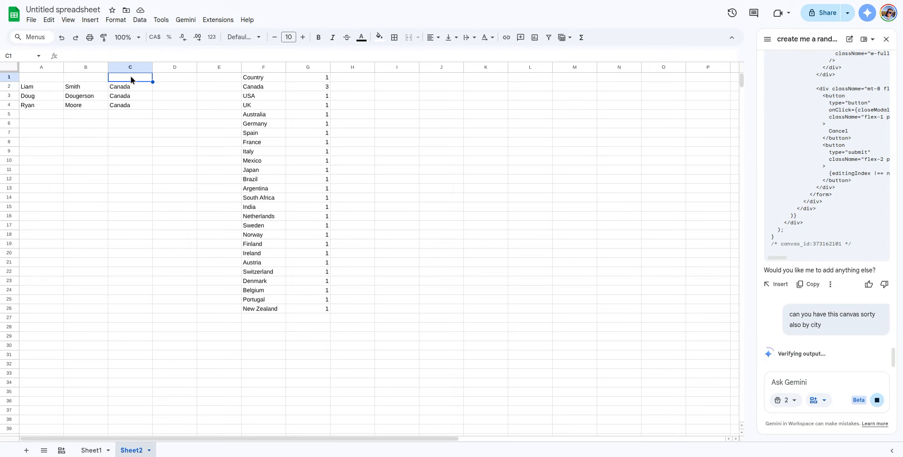
Step: Delete the Canada criterion from the FILTER formula in A2
left_click(47, 85)
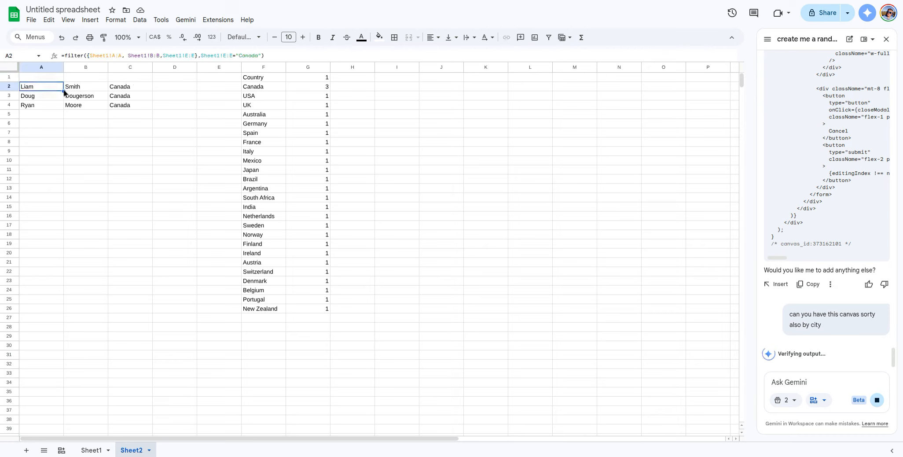
double_click(247, 55)
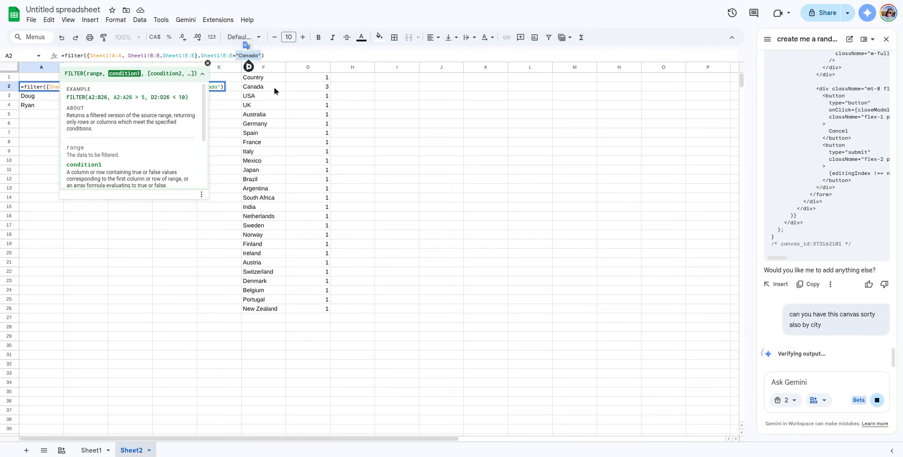
key("Escape")
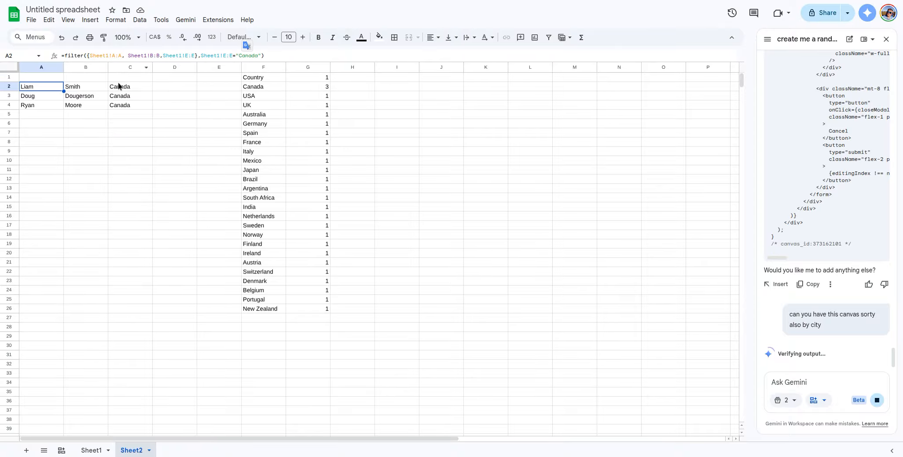
left_click(240, 56)
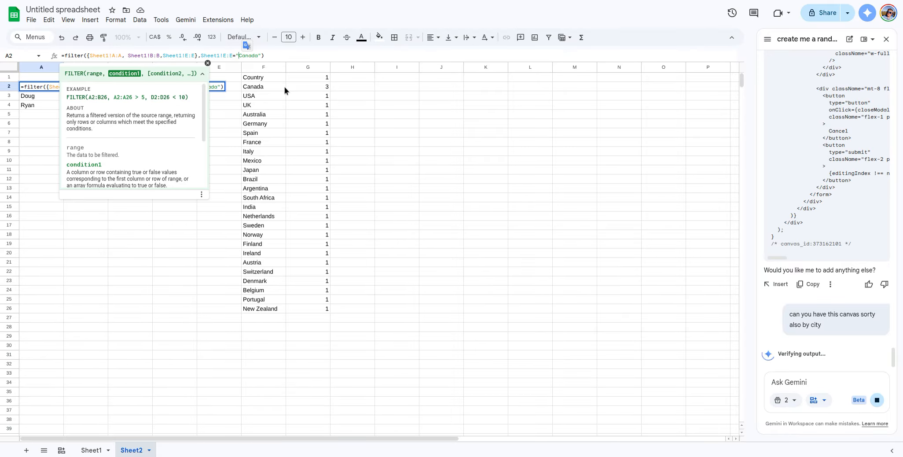
key("ctrl+shift+Right")
key("BackSpace")
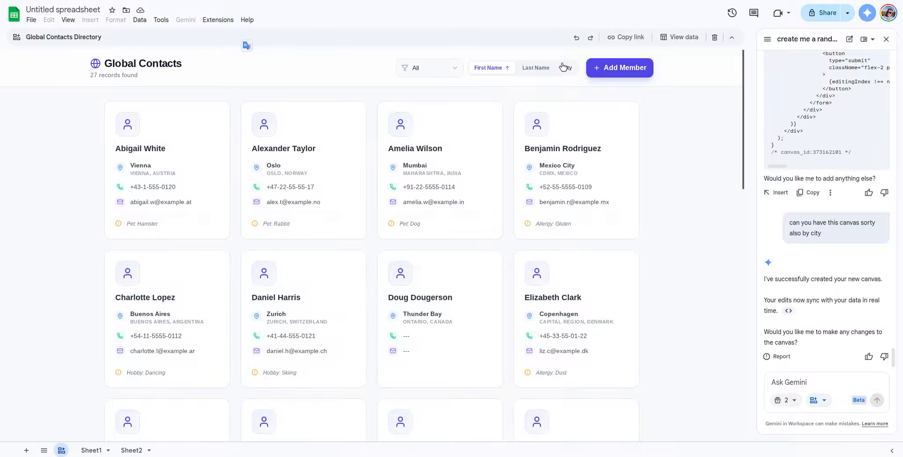
Step: Sort the Global Contacts cards by city both ways, then last name, then first name, and scroll through them
left_click(563, 67)
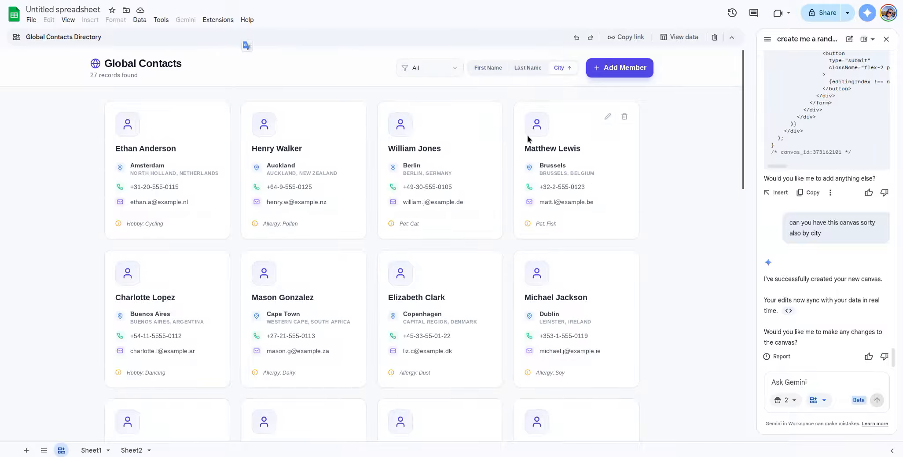
left_click(562, 69)
left_click(522, 68)
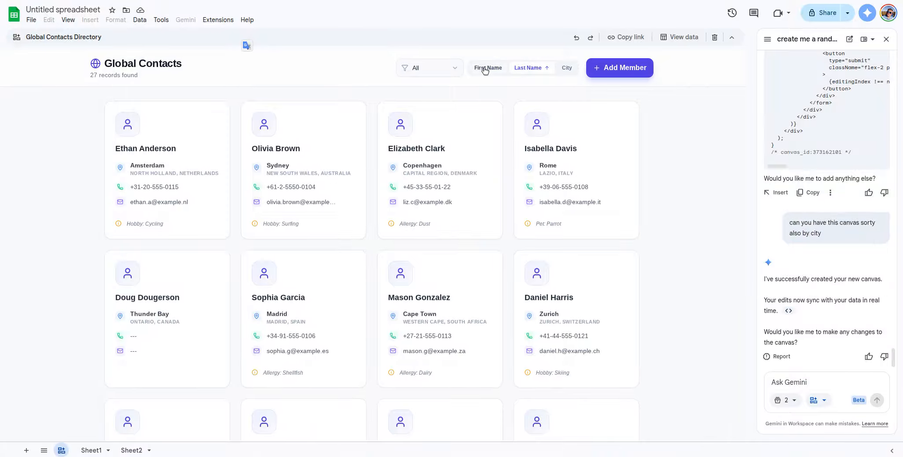
left_click(485, 69)
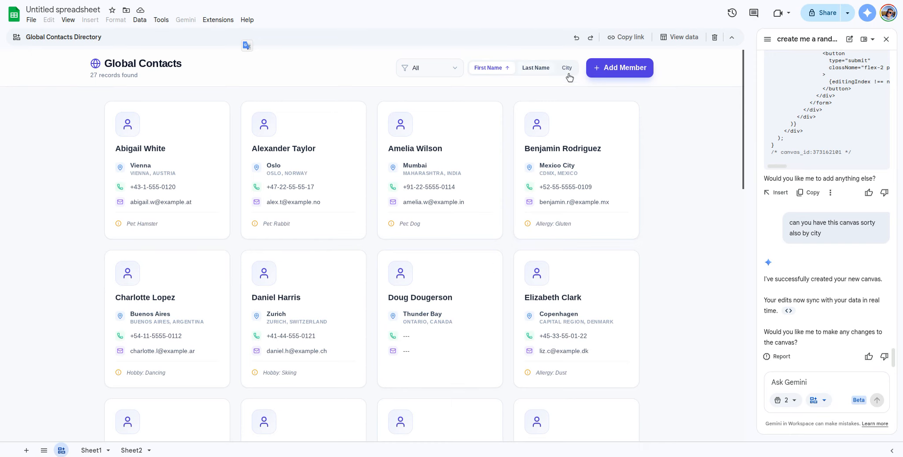
scroll(377, 276, "down", 10)
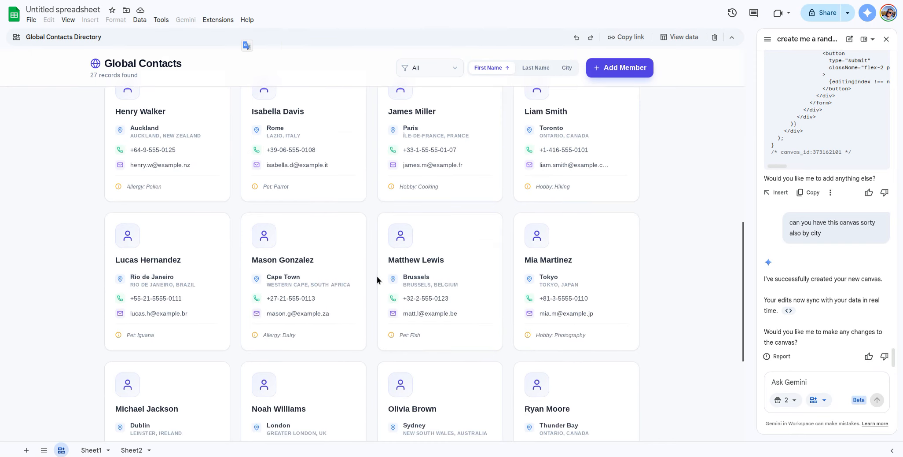
scroll(377, 276, "down", 5)
scroll(377, 276, "up", 8)
scroll(377, 279, "up", 8)
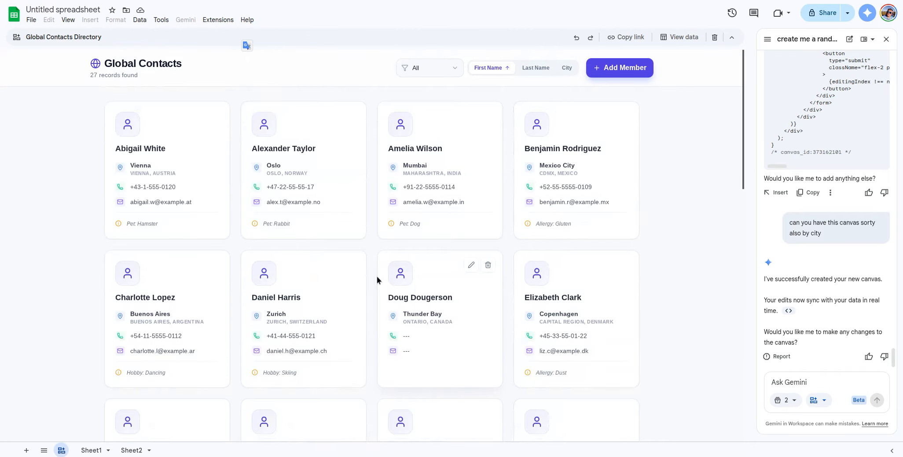
scroll(377, 276, "down", 3)
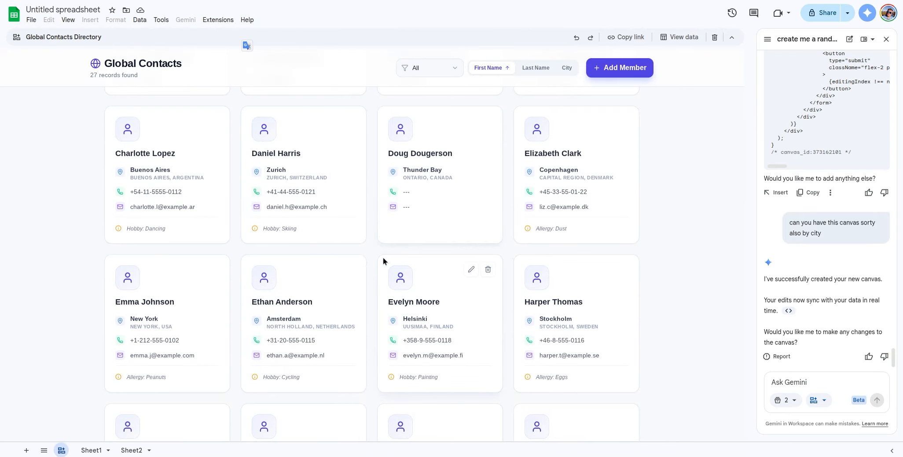